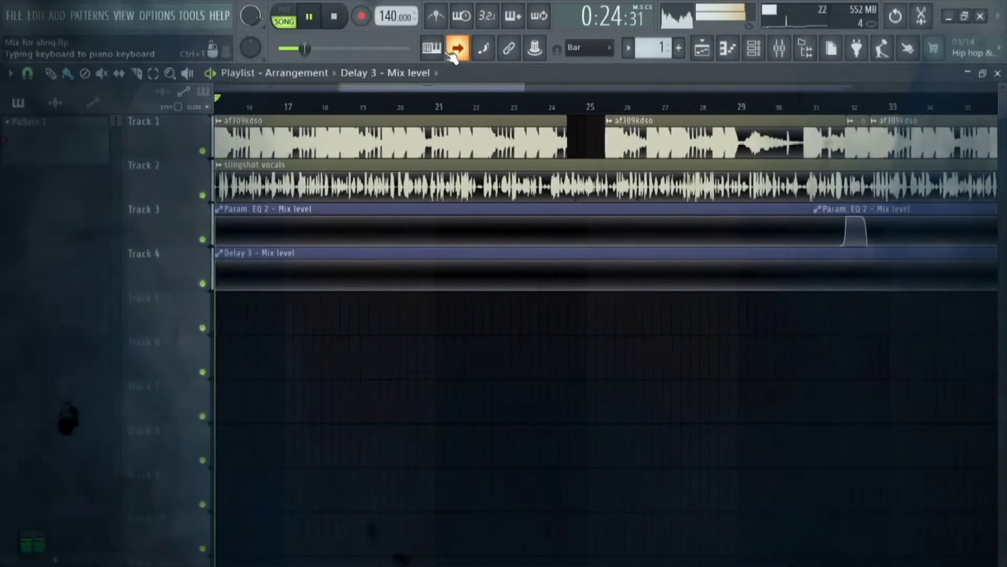
- Stop playback and bring up the Mixer with insert 1's EQ, Maximus, compressor and Soundgoodizer chain
key("space")
left_click(780, 50)
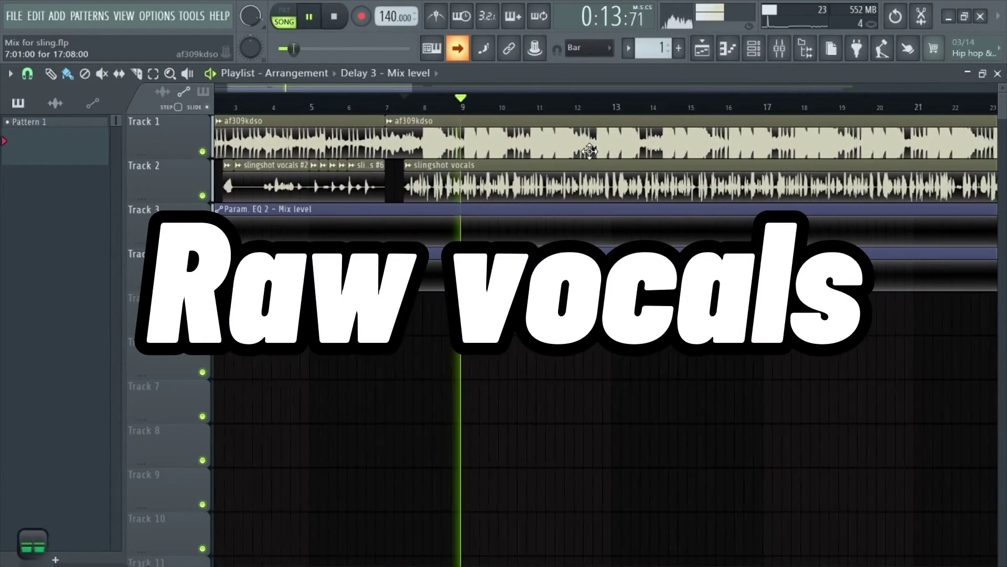
left_click(780, 48)
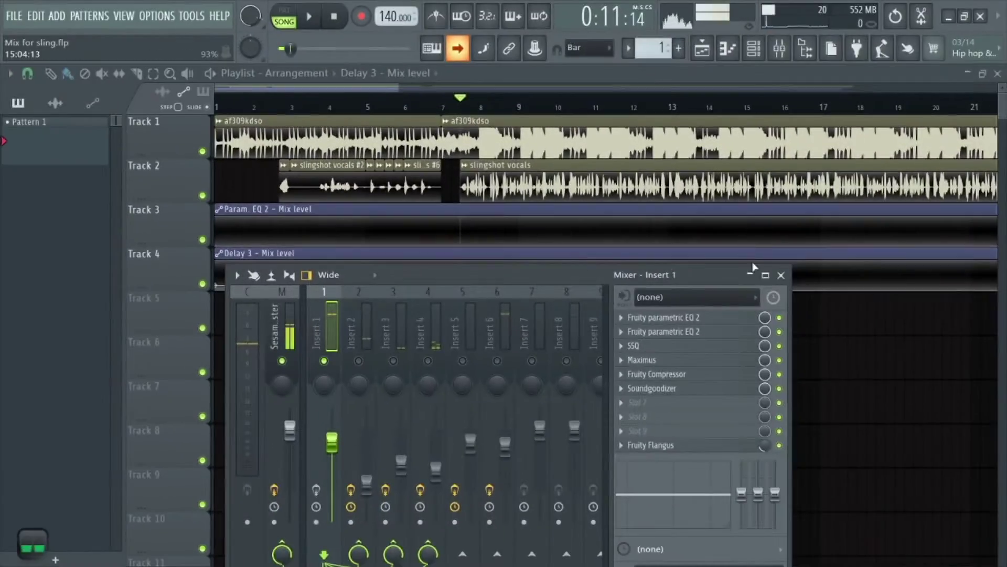
- Maximise the mixer, sweep the first Parametric EQ 2's band 2 during playback, and set band 5 to -1.8 dB
left_click(765, 275)
left_click(900, 121)
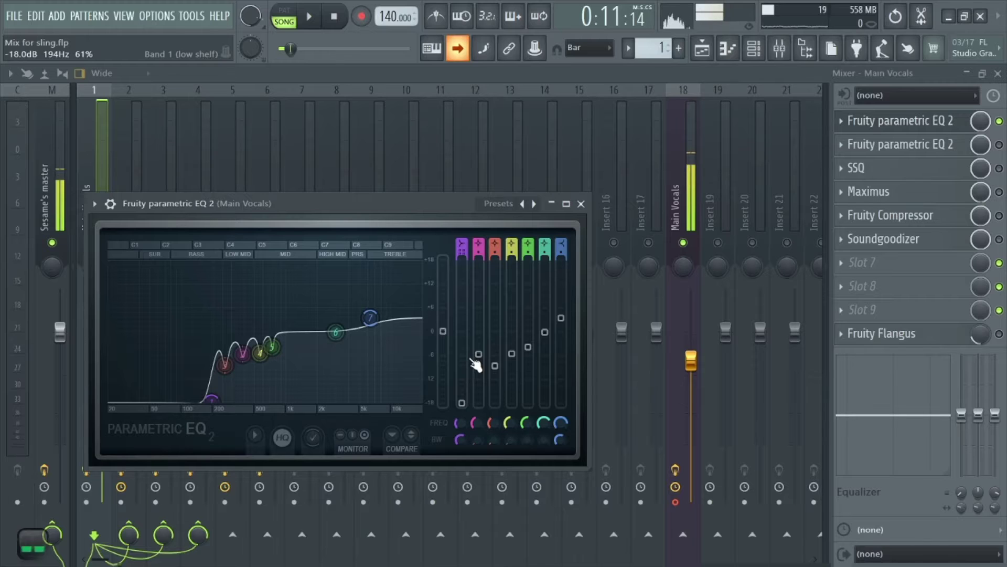
key("space")
left_click_drag(477, 355, 528, 339)
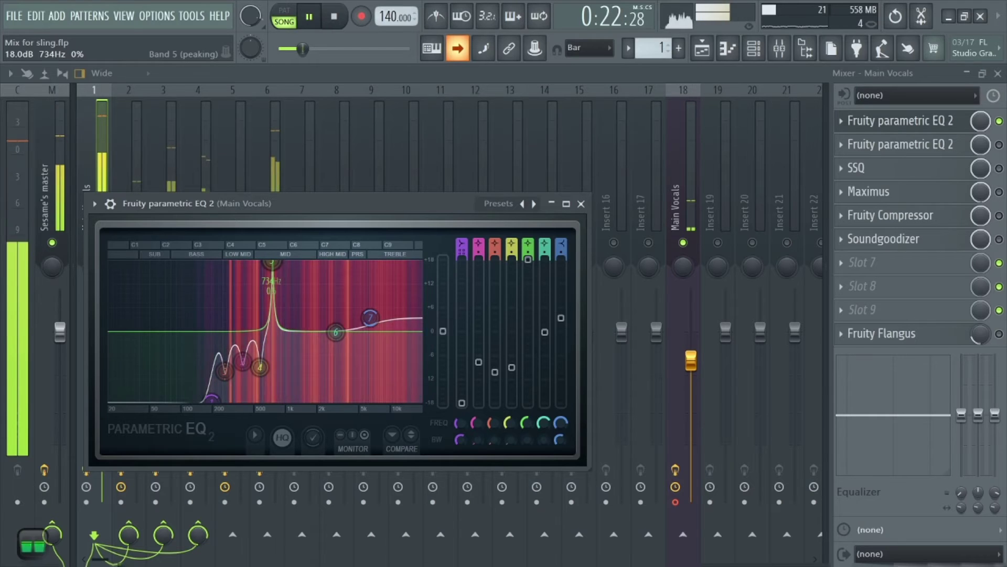
key("space")
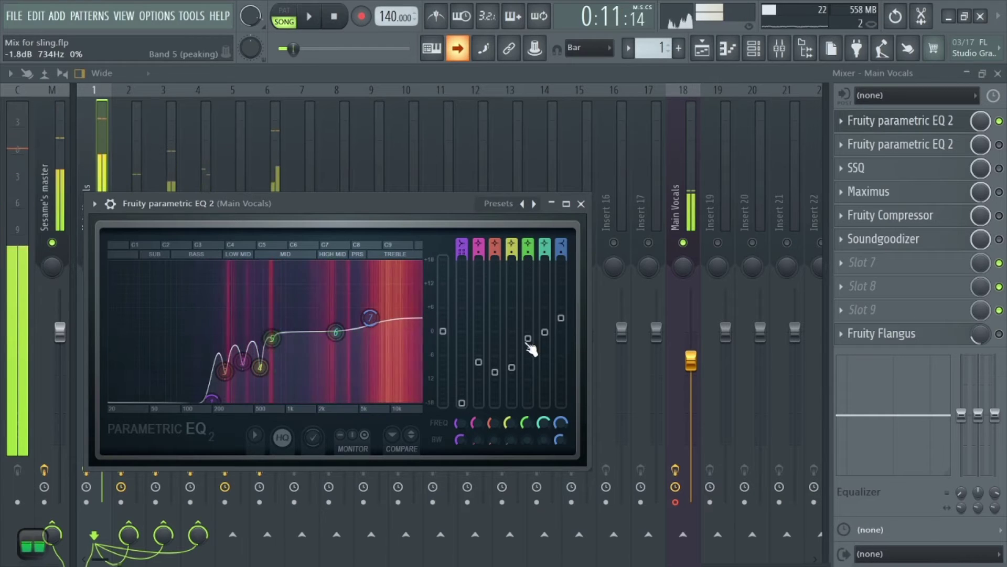
left_click(866, 146)
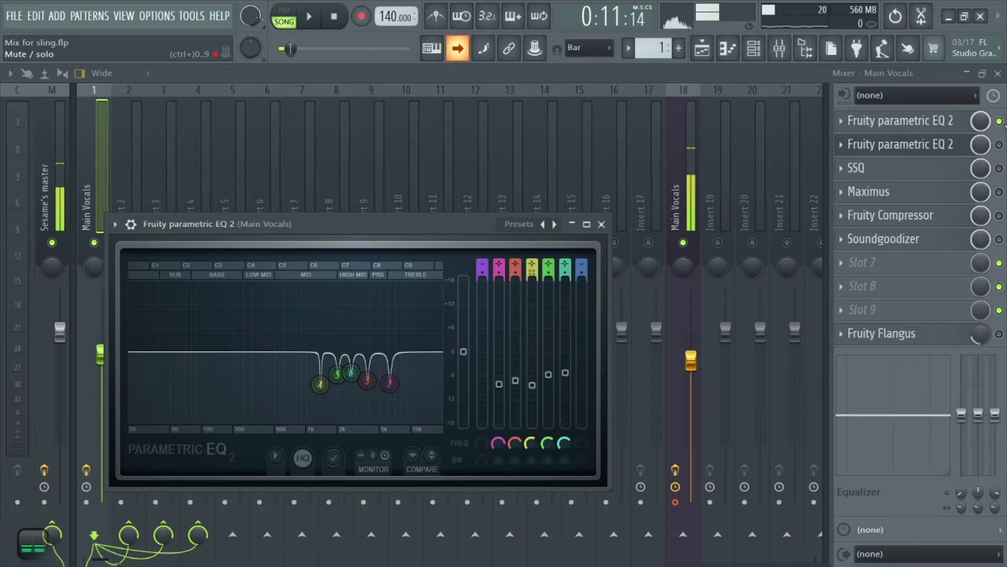
- Bypass the first EQ and set the second: band 2 about -6.7 dB, band 3 -4.8 dB at 3788 Hz, band 6 0 dB
left_click(999, 121)
left_click(889, 144)
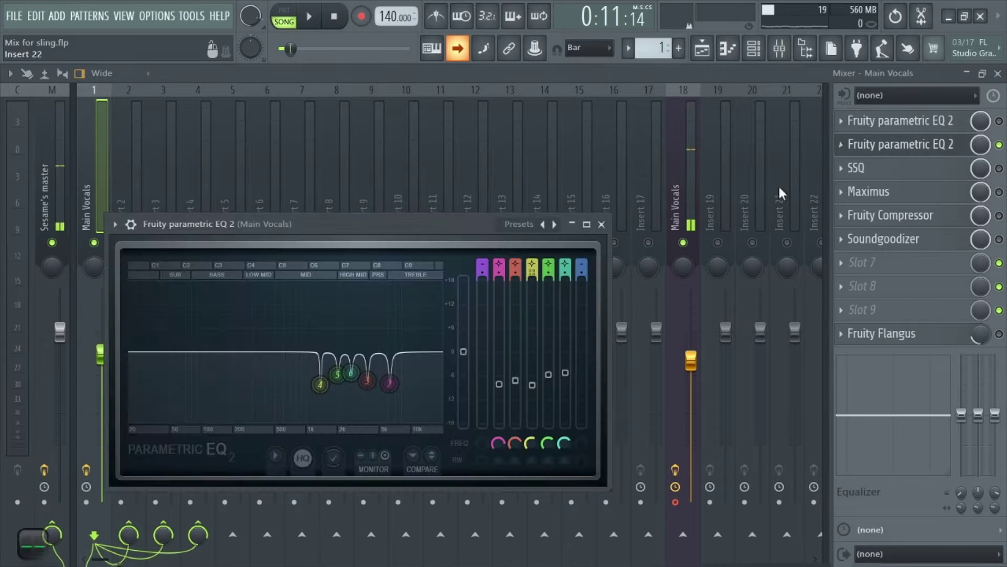
key("space")
mouse_move(389, 383)
left_mouse_down()
mouse_move(385, 283)
mouse_move(390, 379)
left_mouse_up()
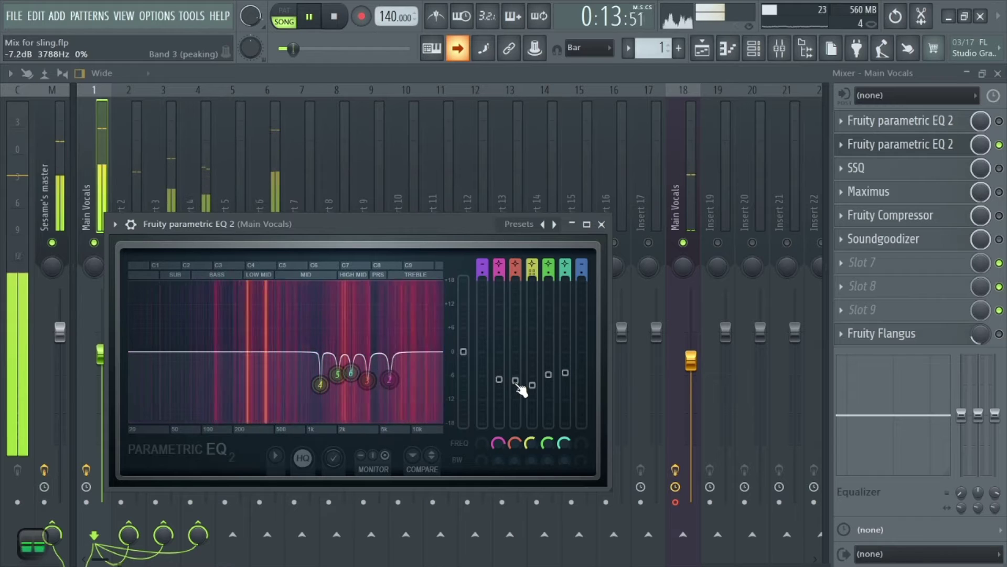
left_click_drag(516, 381, 549, 414)
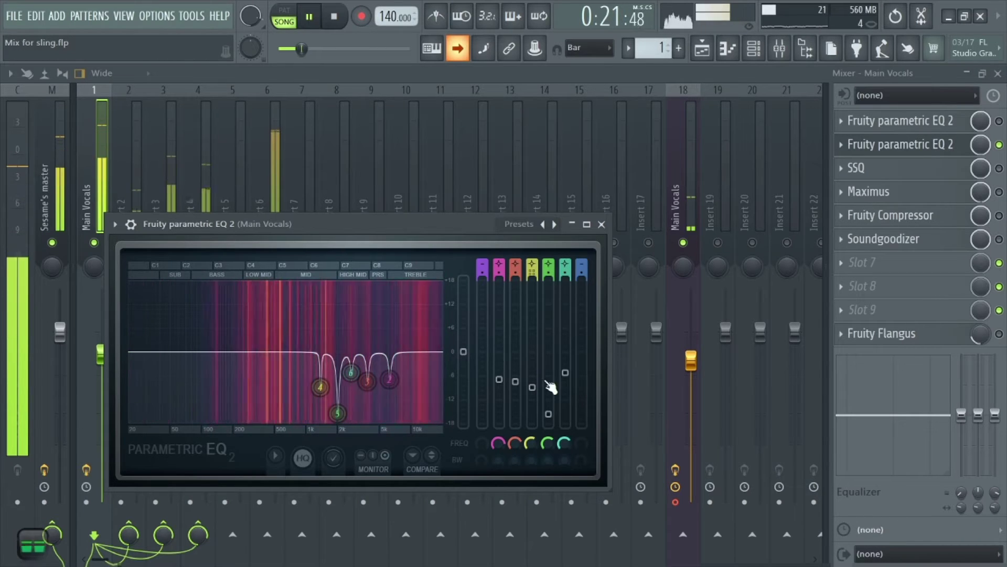
left_click_drag(351, 373, 351, 351)
key("space")
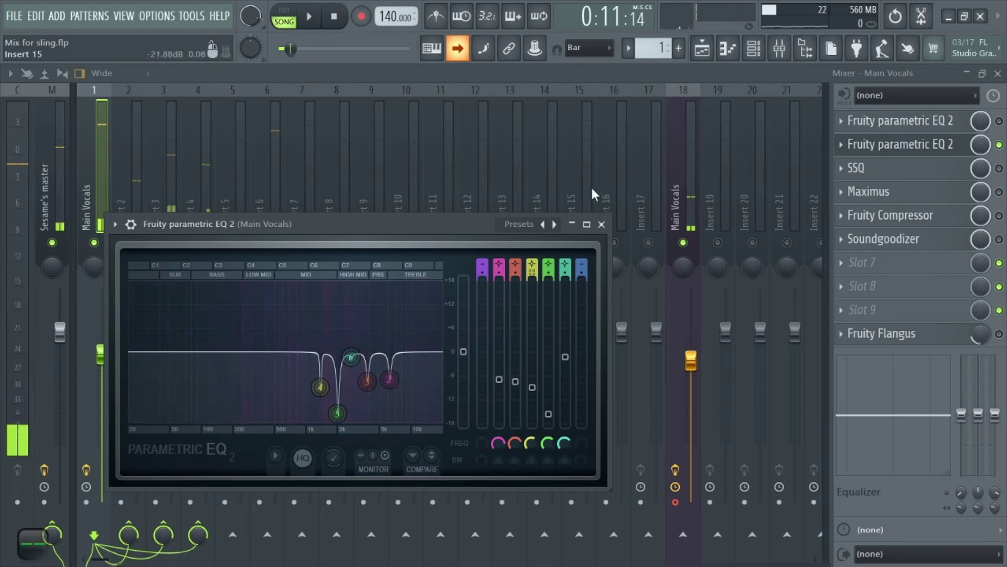
left_click(602, 224)
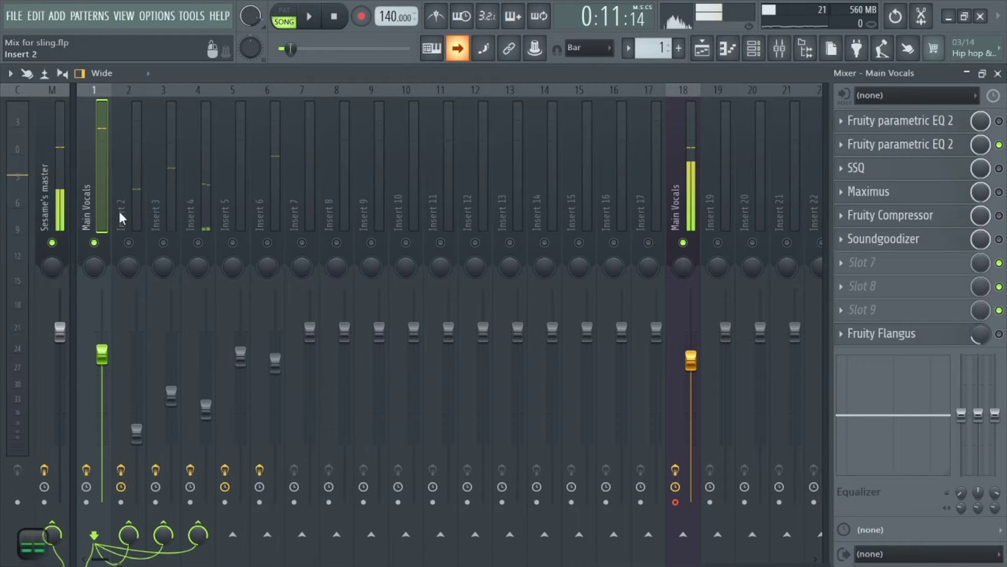
right_click(95, 203)
key("Escape")
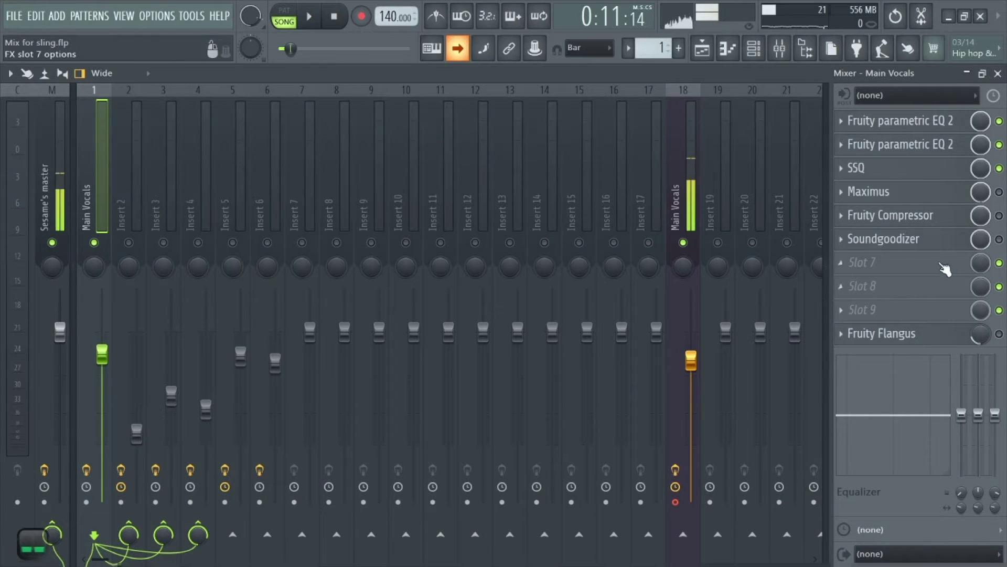
left_click(919, 176)
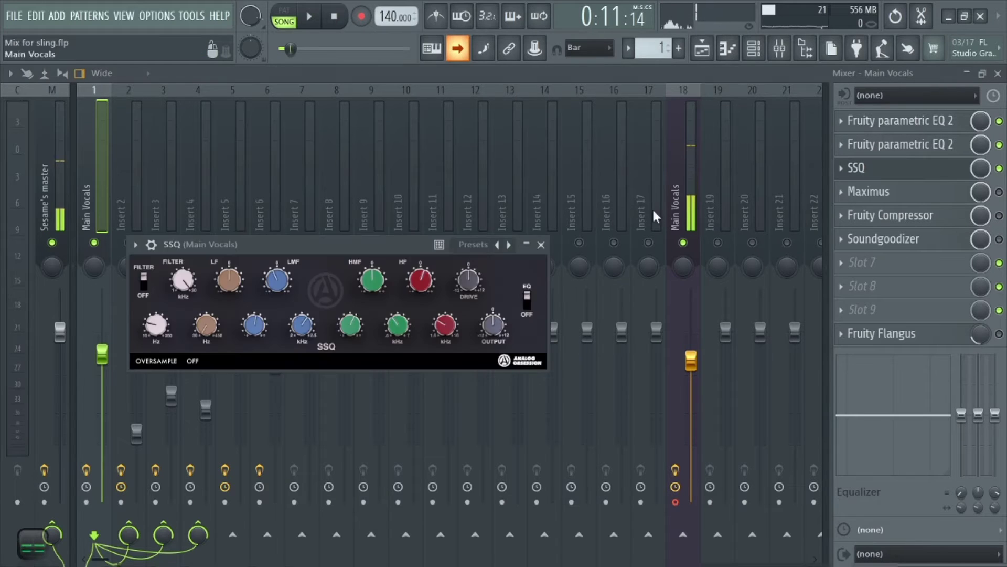
left_click_drag(310, 241, 388, 202)
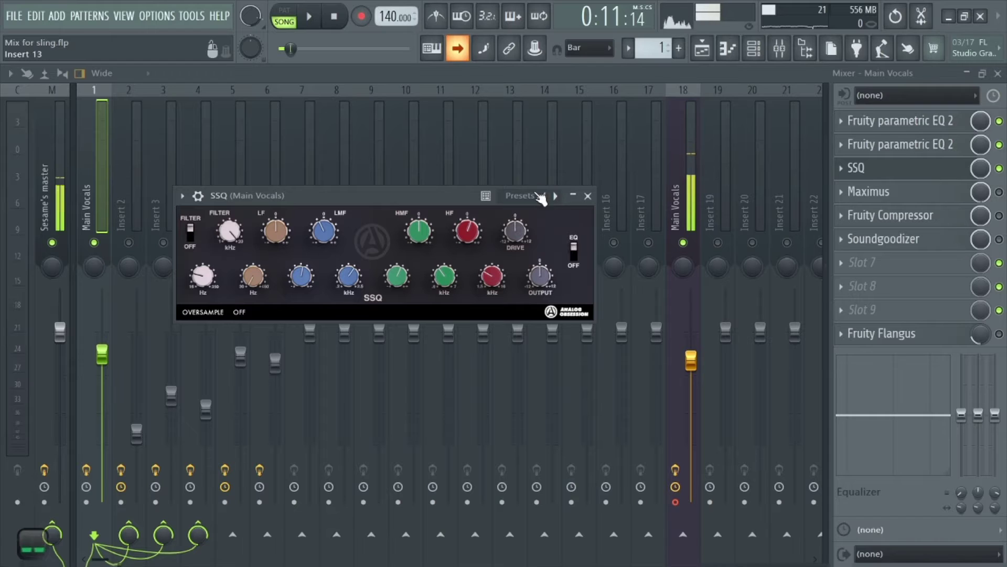
left_click(588, 197)
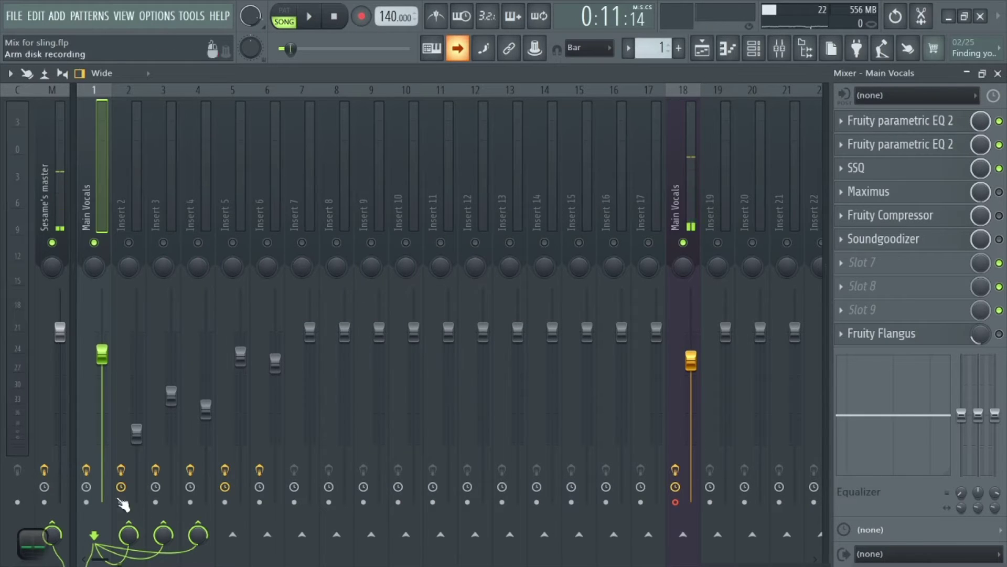
key("space")
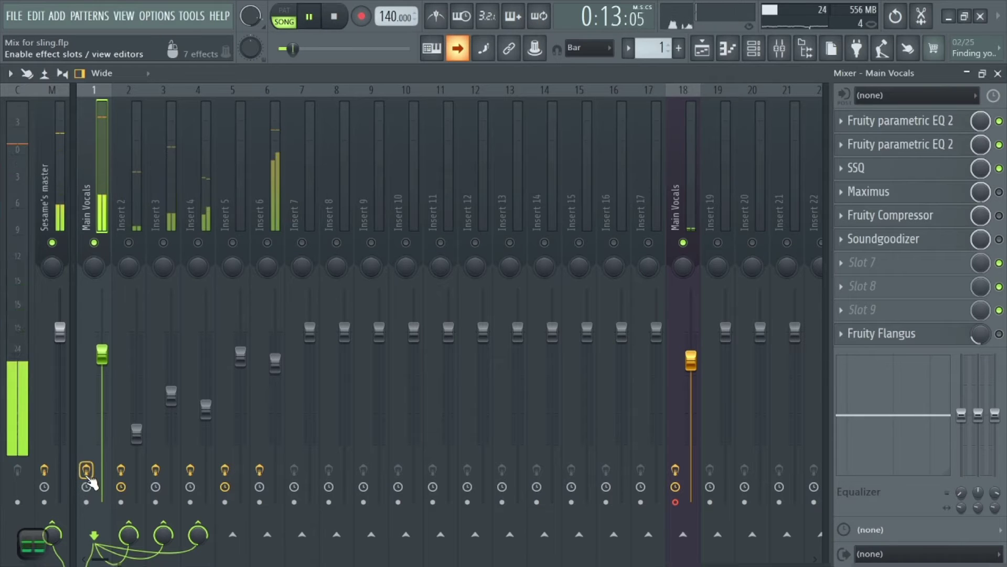
key("space")
key("space")
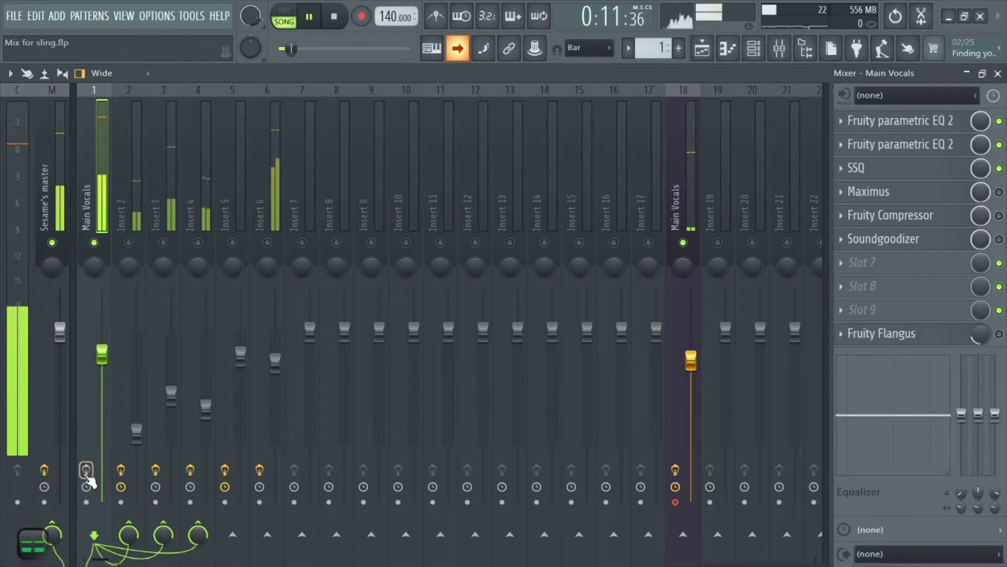
key("space")
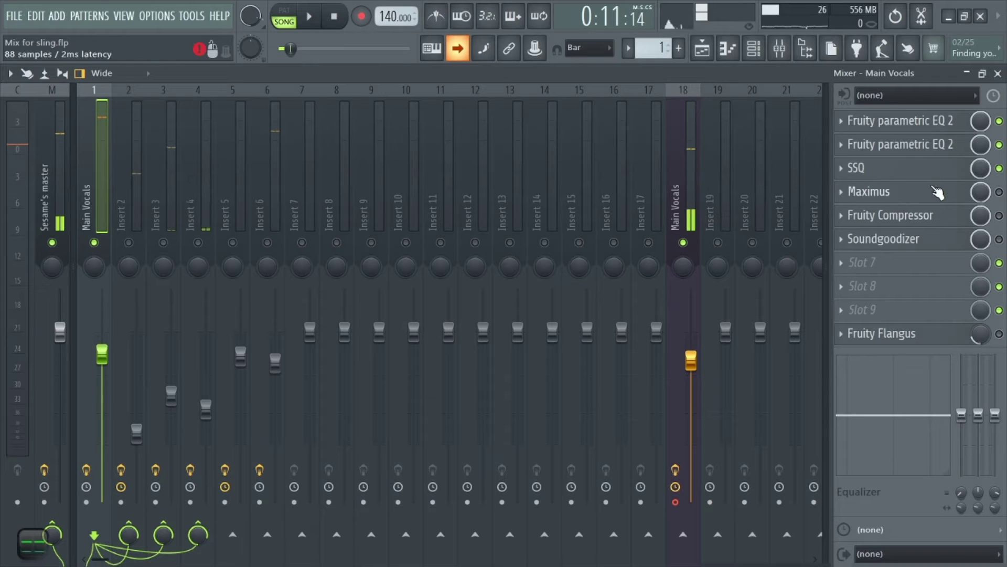
- Apply the De-essing > De-esser split-band preset to Main Vocals' Maximus and close its window
left_click(838, 197)
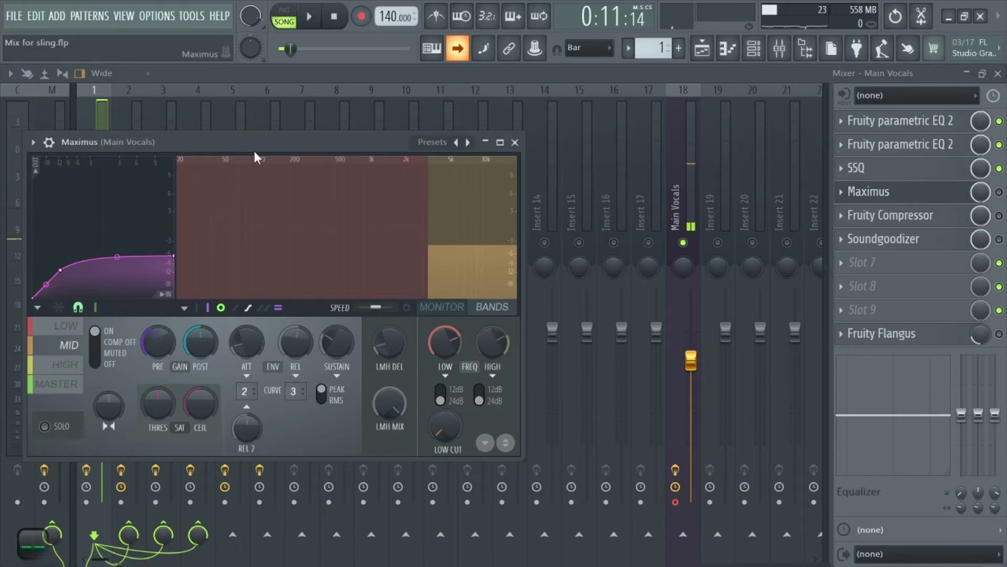
left_click_drag(316, 133, 391, 106)
left_click(506, 116)
mouse_move(575, 128)
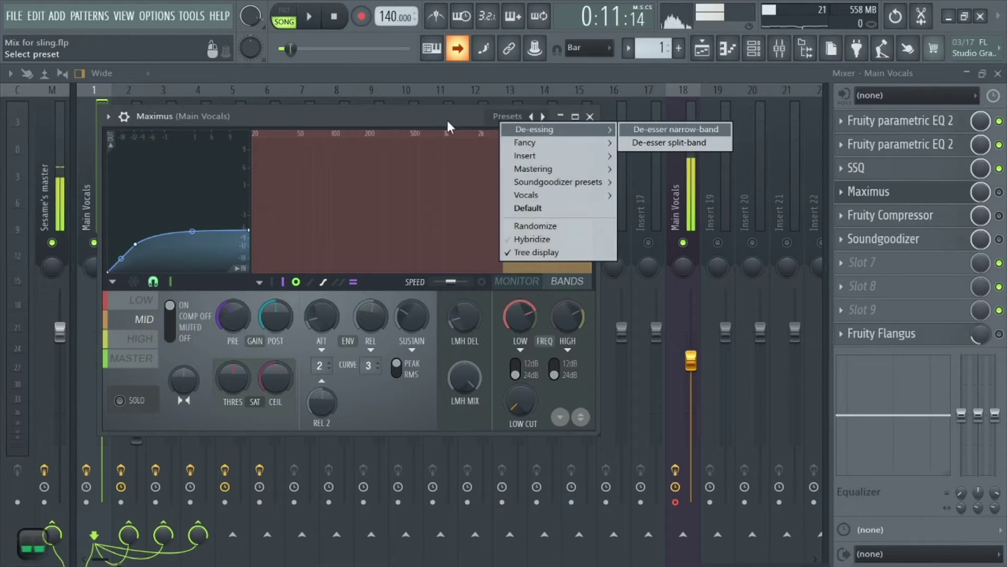
left_click(702, 147)
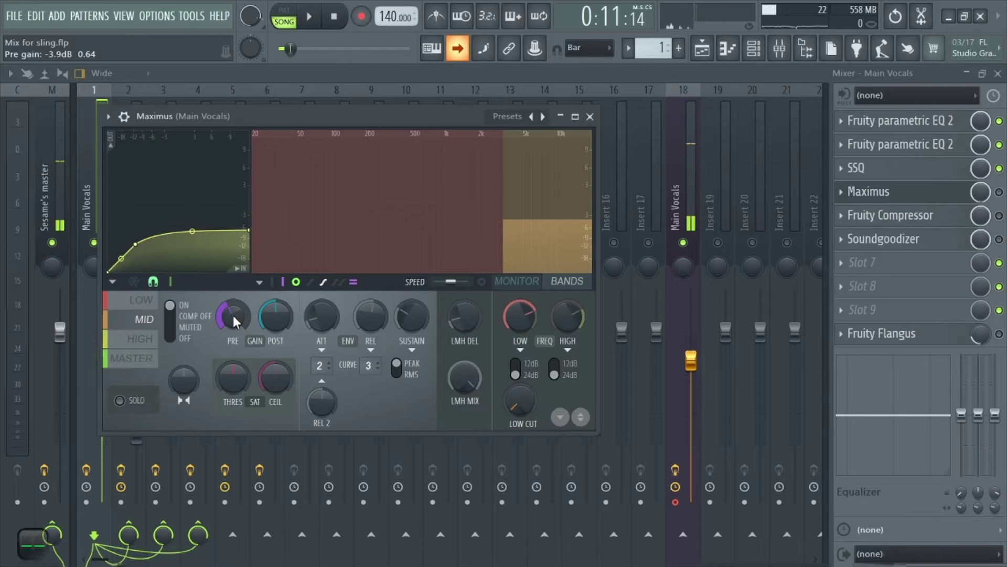
left_click(590, 116)
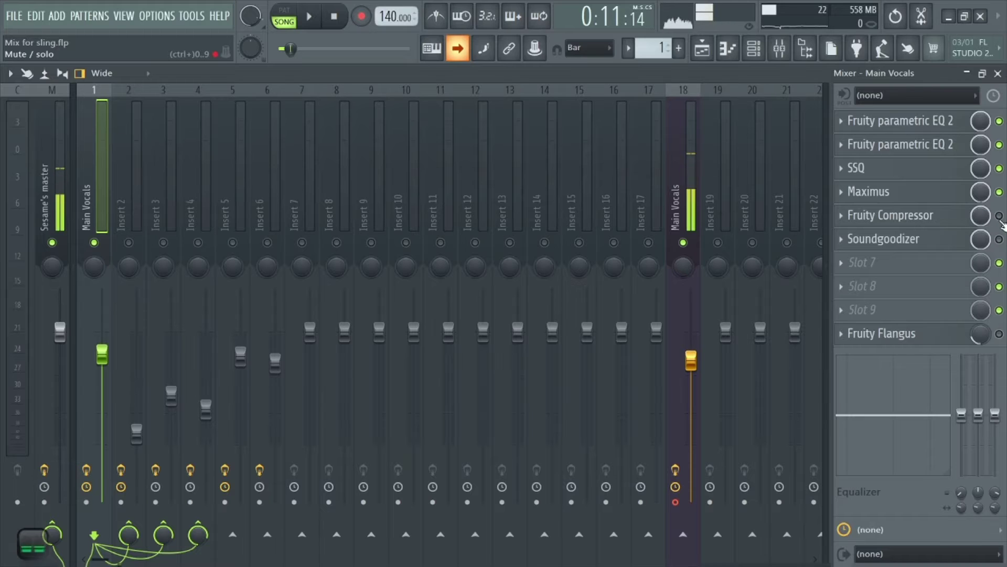
left_click(861, 215)
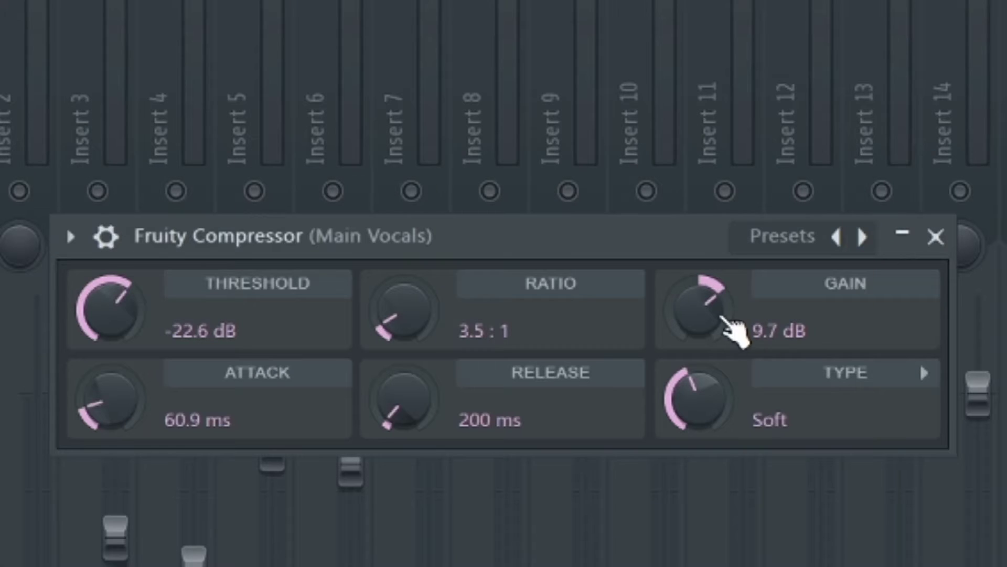
right_click(722, 316)
left_click(202, 346)
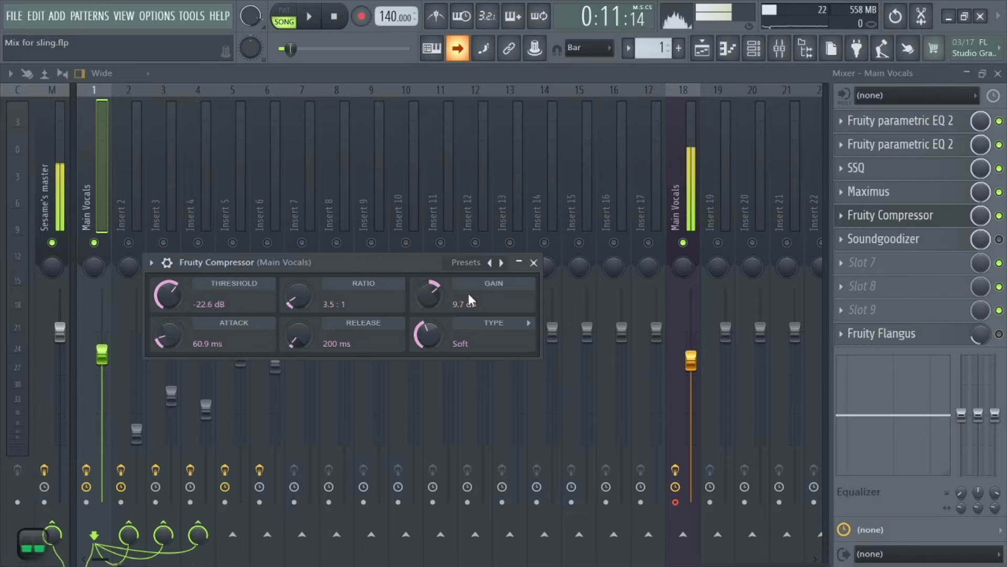
right_click(436, 290)
left_click(480, 302)
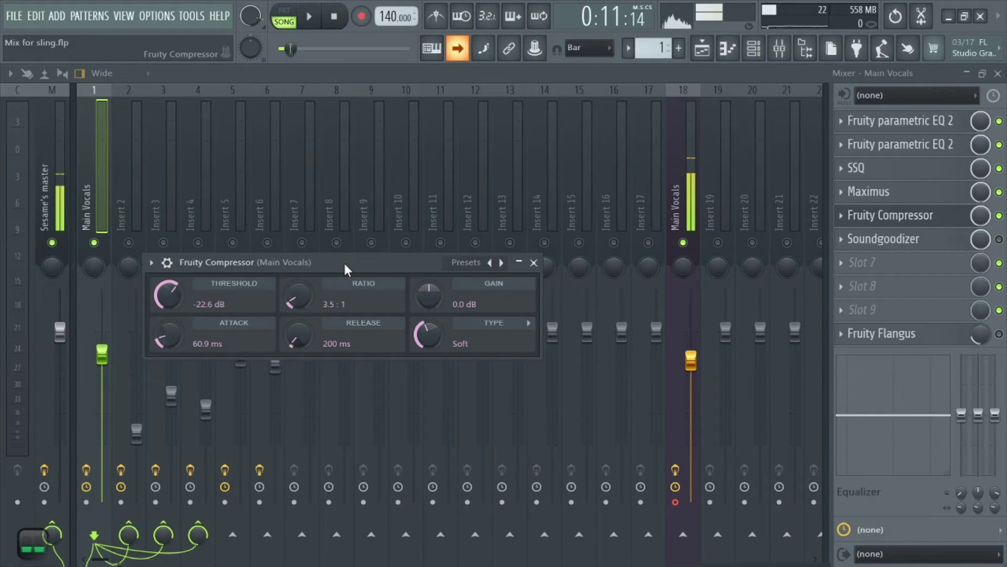
left_click_drag(345, 269, 409, 214)
key("space")
right_click(501, 240)
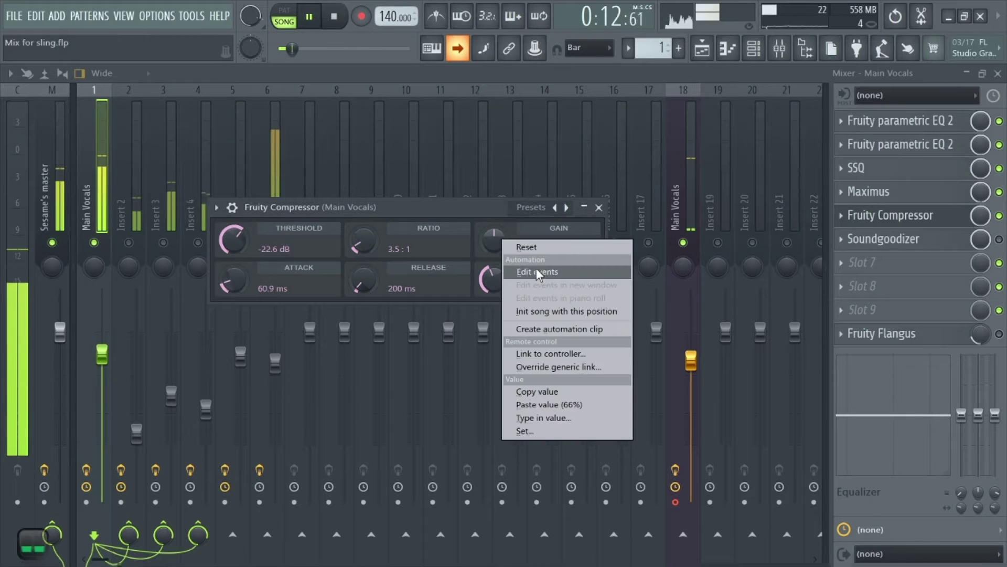
left_click(548, 404)
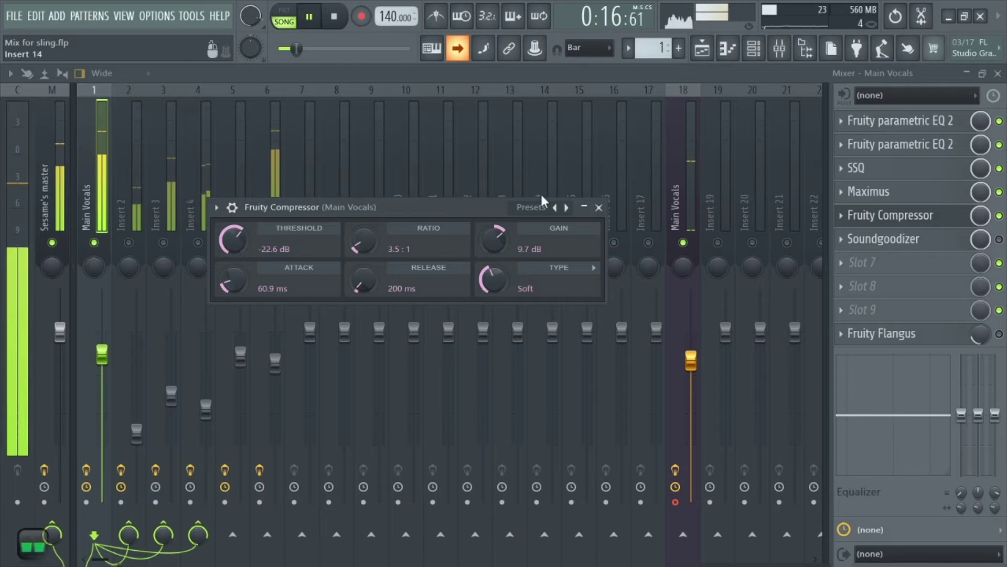
left_click(598, 207)
key("space")
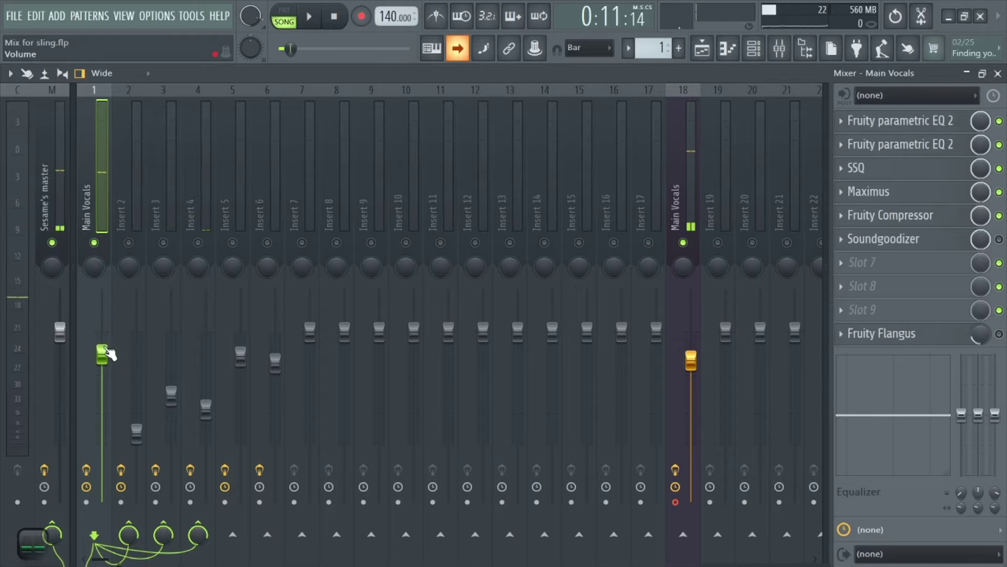
left_click(903, 239)
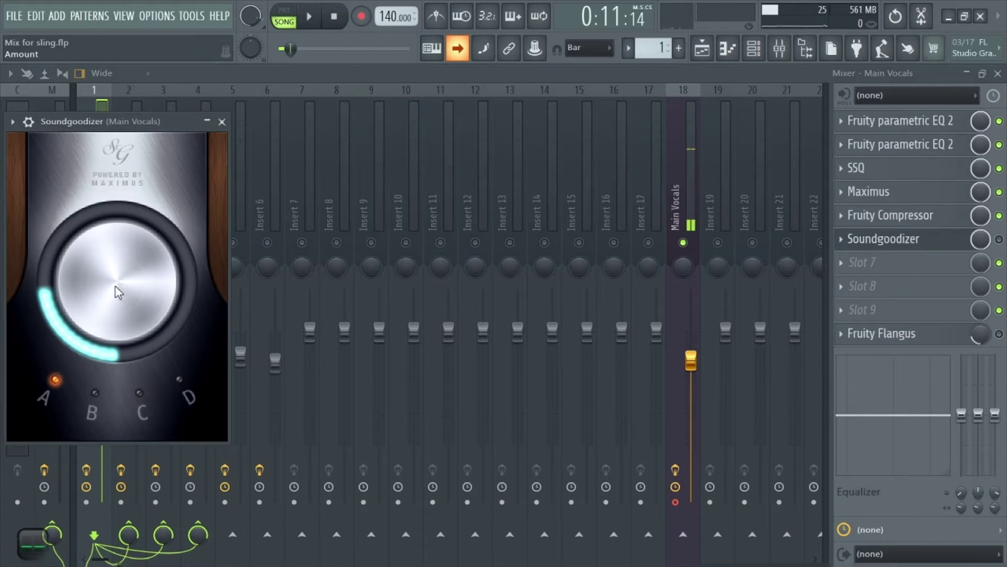
left_click(222, 121)
key("space")
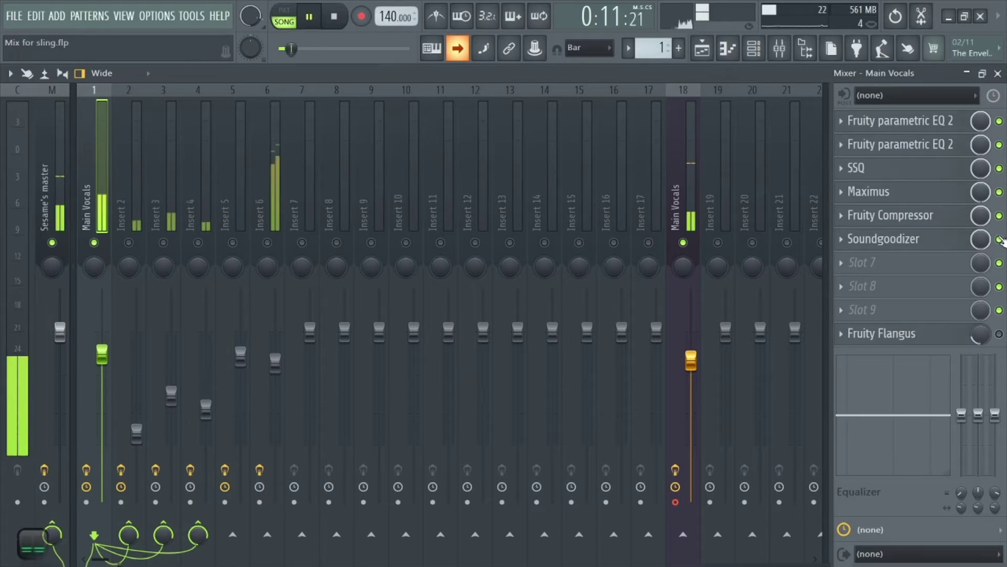
left_click(999, 239)
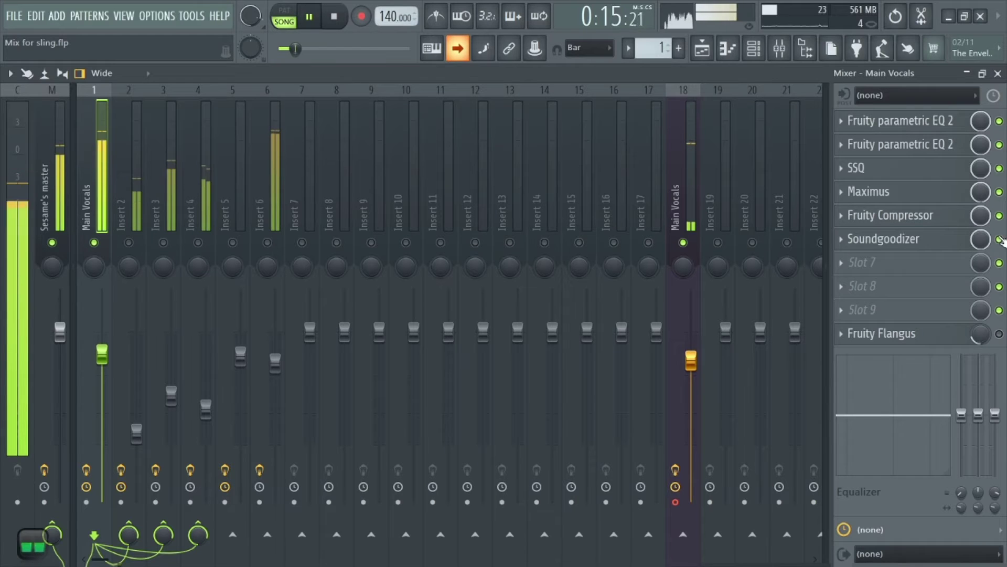
key("space")
left_click(919, 242)
left_click(919, 242)
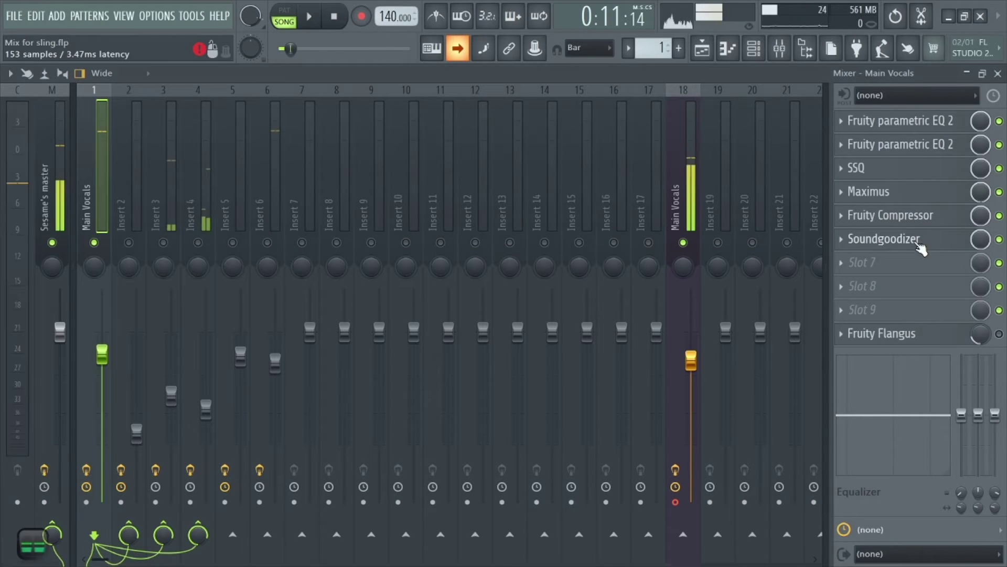
left_click(936, 334)
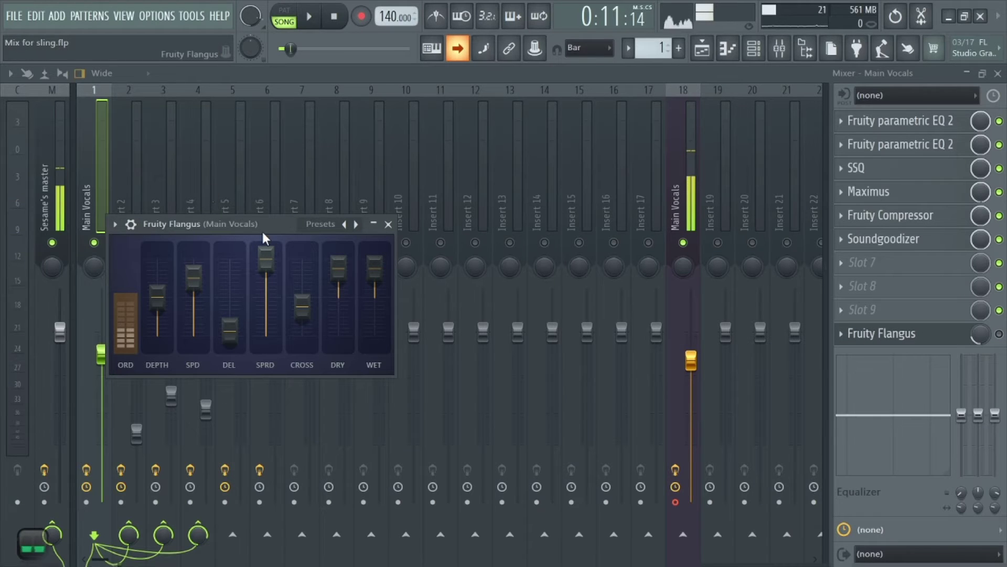
left_click(389, 224)
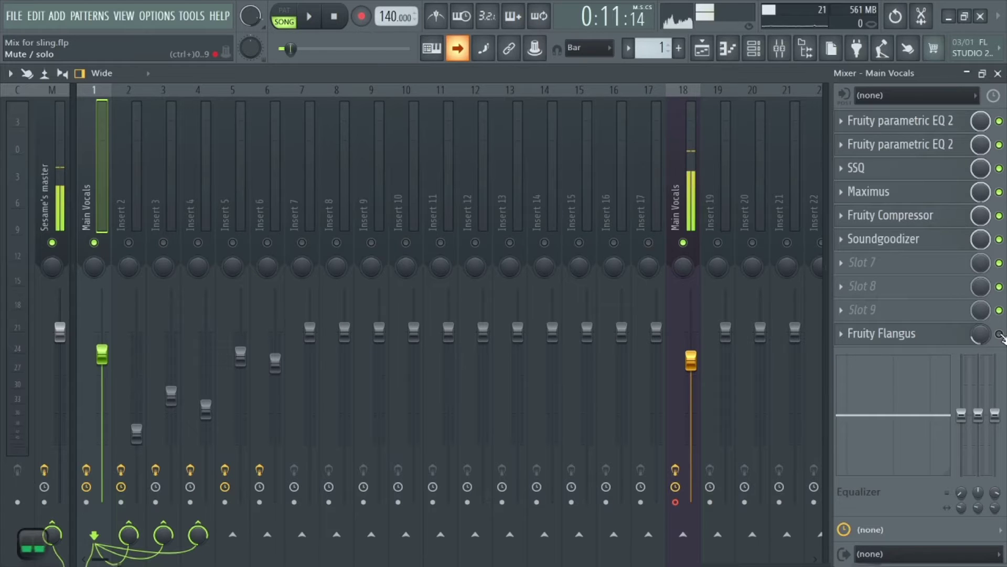
key("space")
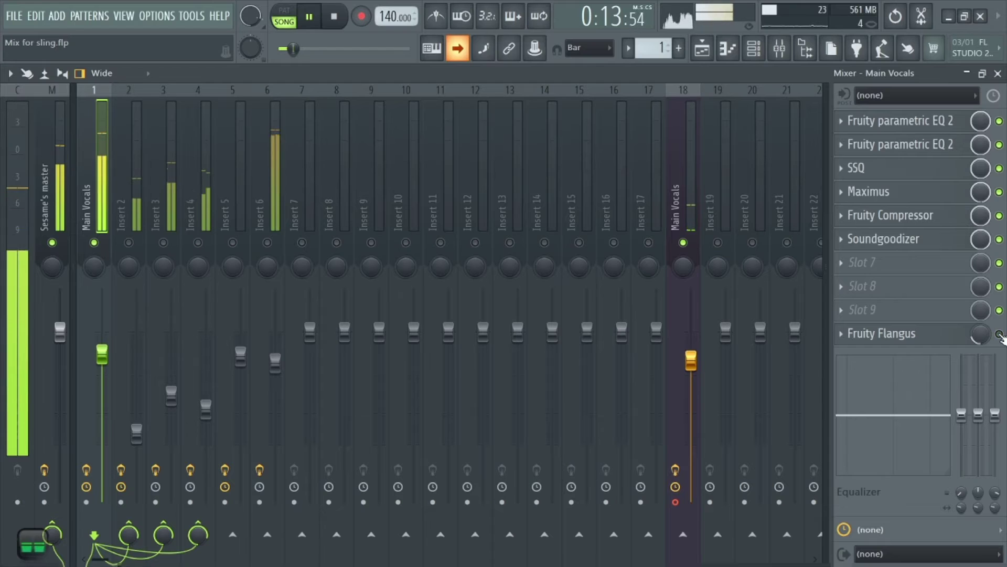
key("space")
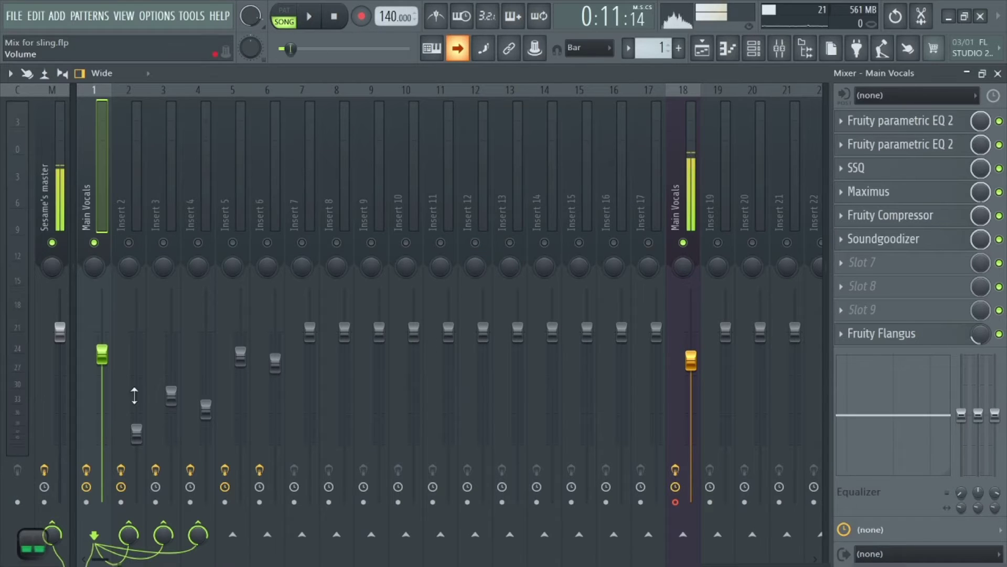
- Select Insert 2 and inspect its Fruity parametric EQ 2 and Fruity Compressor settings
left_click(128, 228)
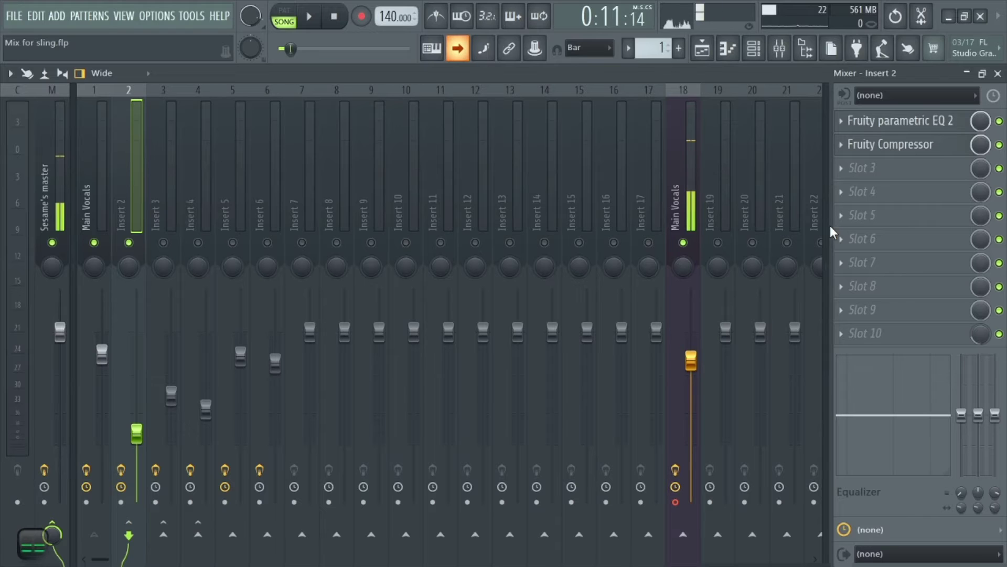
left_click(887, 122)
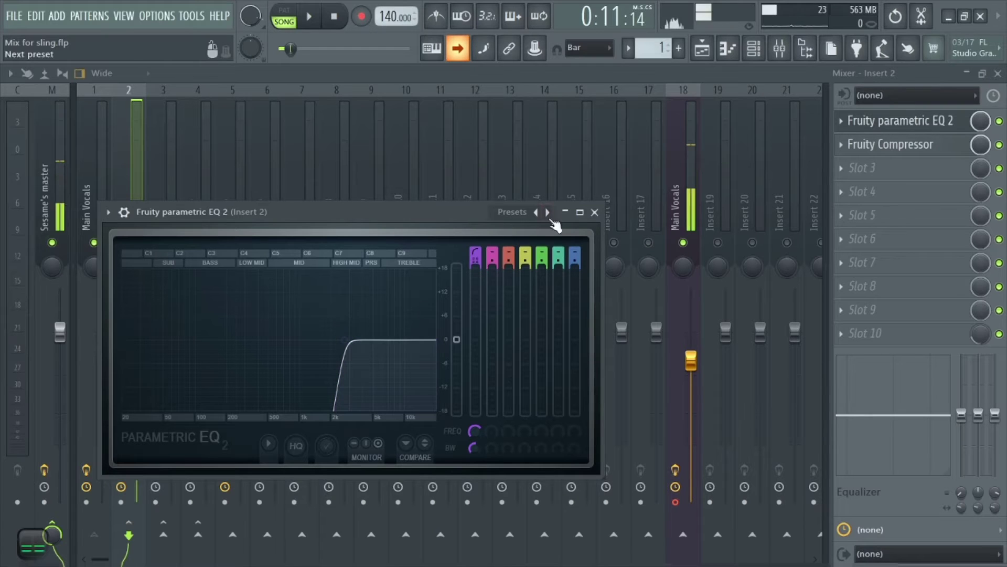
left_click(596, 212)
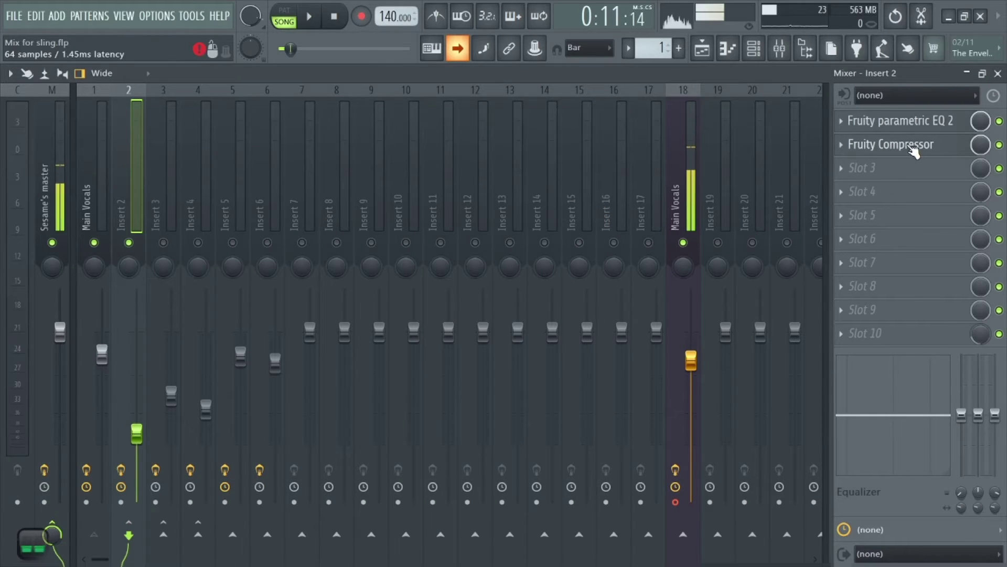
left_click(876, 147)
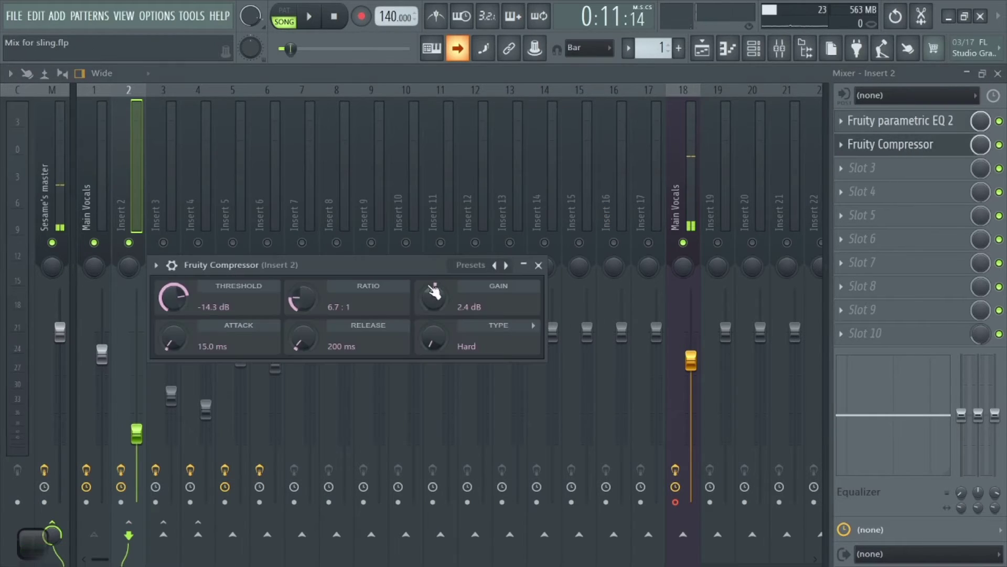
left_click(539, 265)
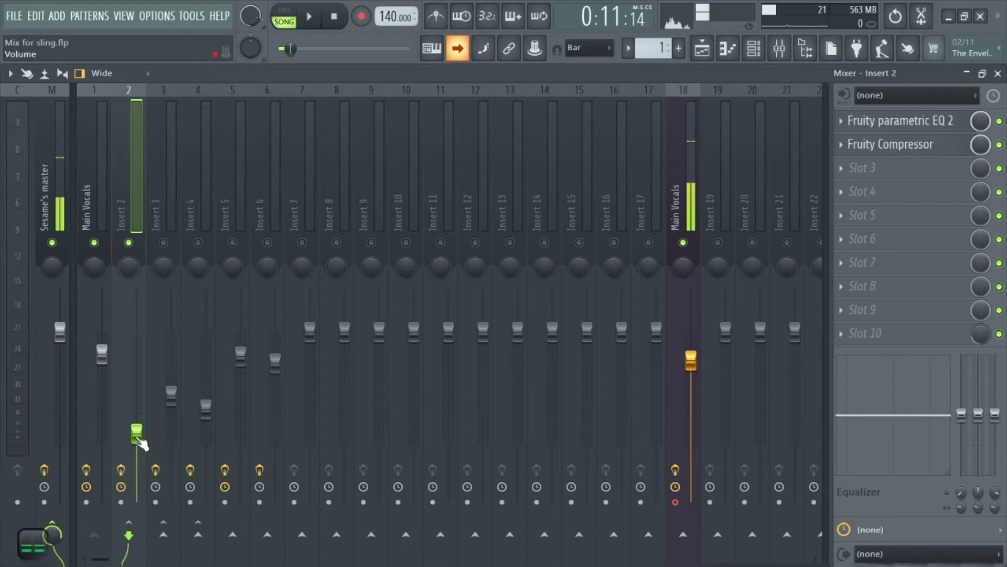
- Lower Insert 2's volume fader during playback, then return to the Main Vocals effect chain
key("space")
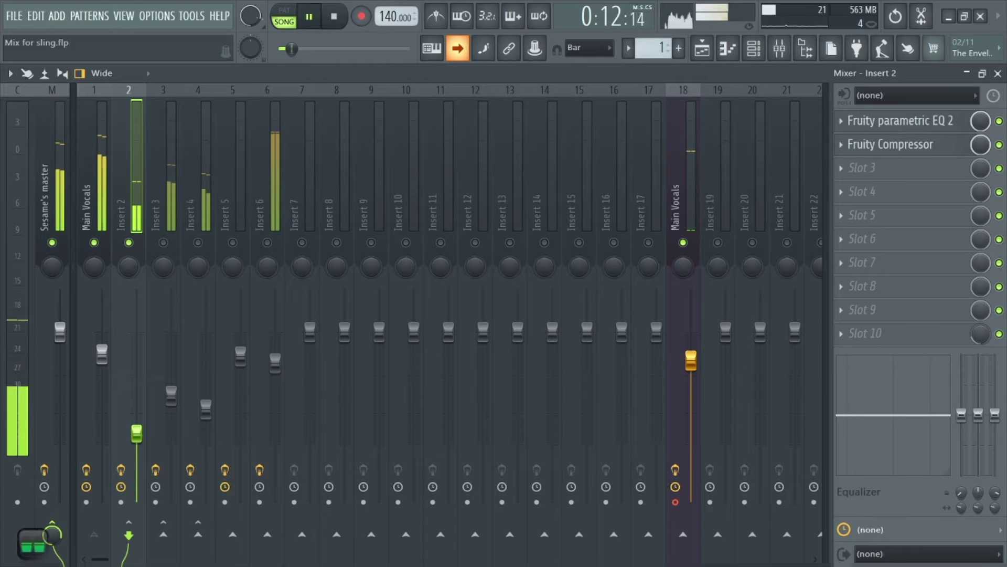
left_click_drag(137, 397, 137, 441)
key("space")
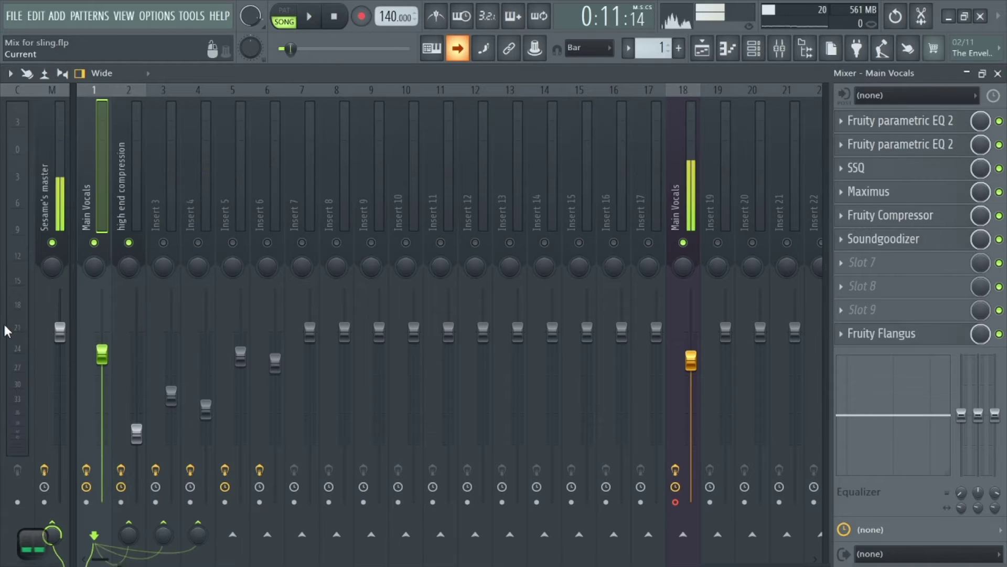
left_click(128, 147)
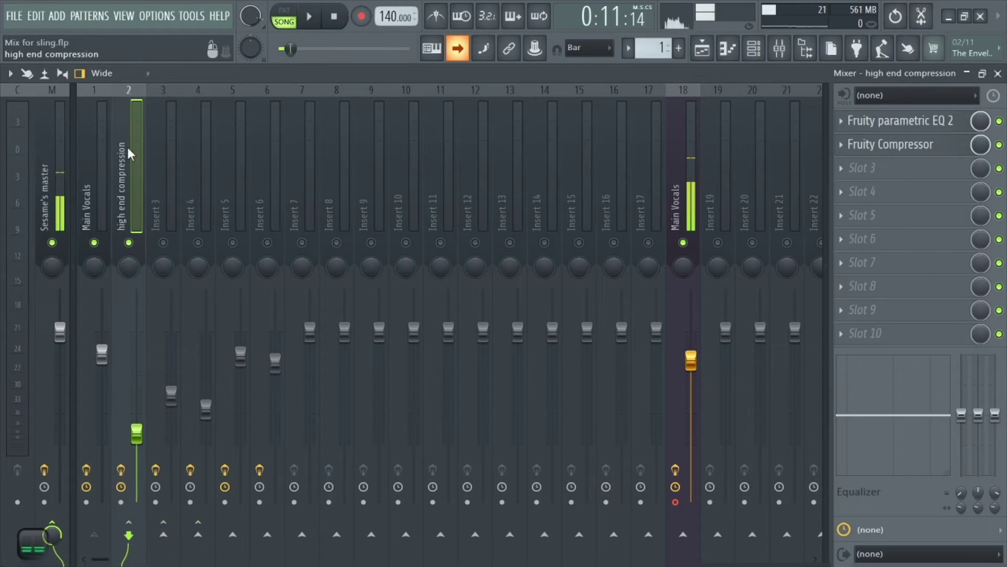
left_click(102, 187)
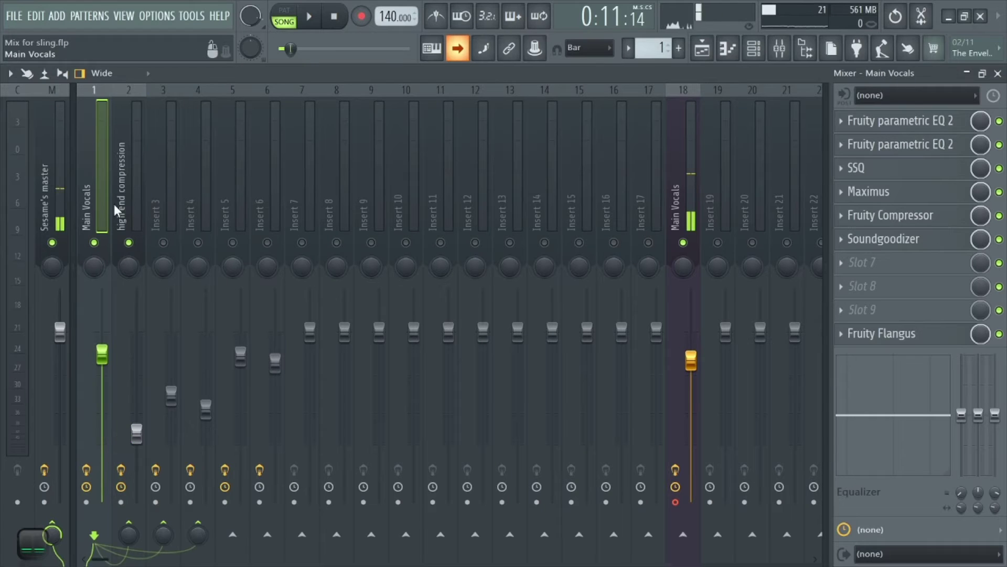
- Select Insert 3 and bring up its Fruity Delay 3 settings
left_click(153, 211)
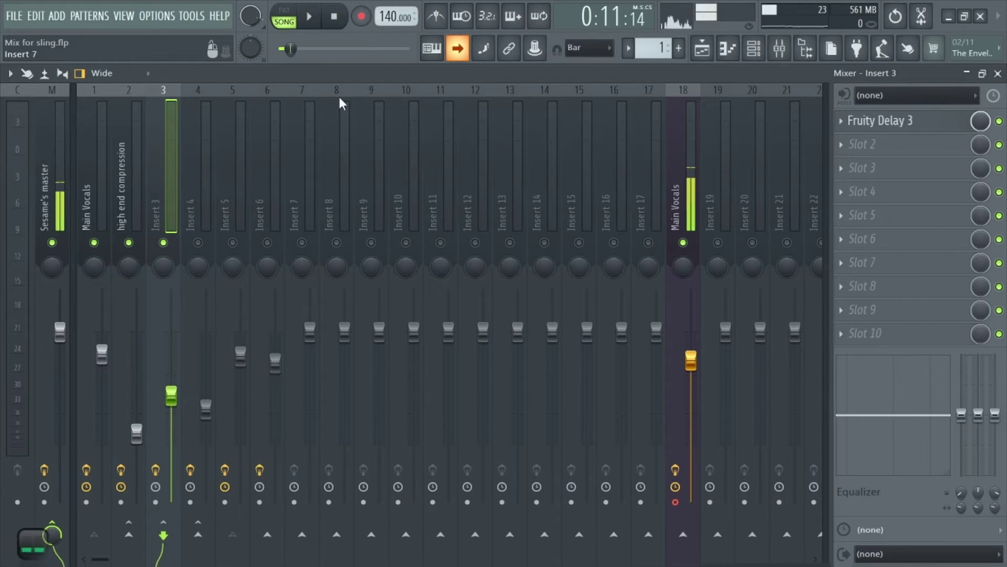
left_click(892, 121)
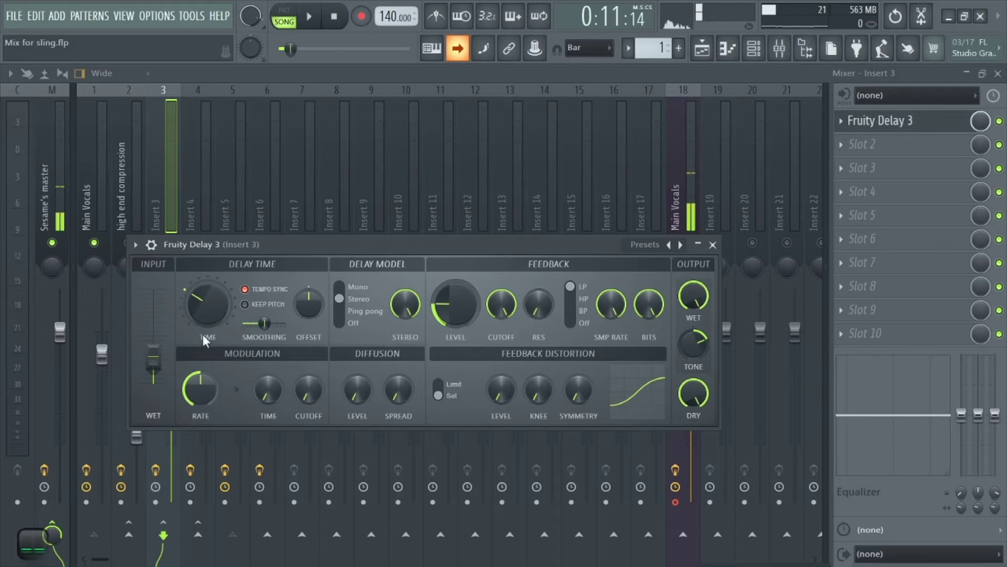
- Load the Cathedral preset into Insert 4's Fruity Reeverb 2
left_click(713, 244)
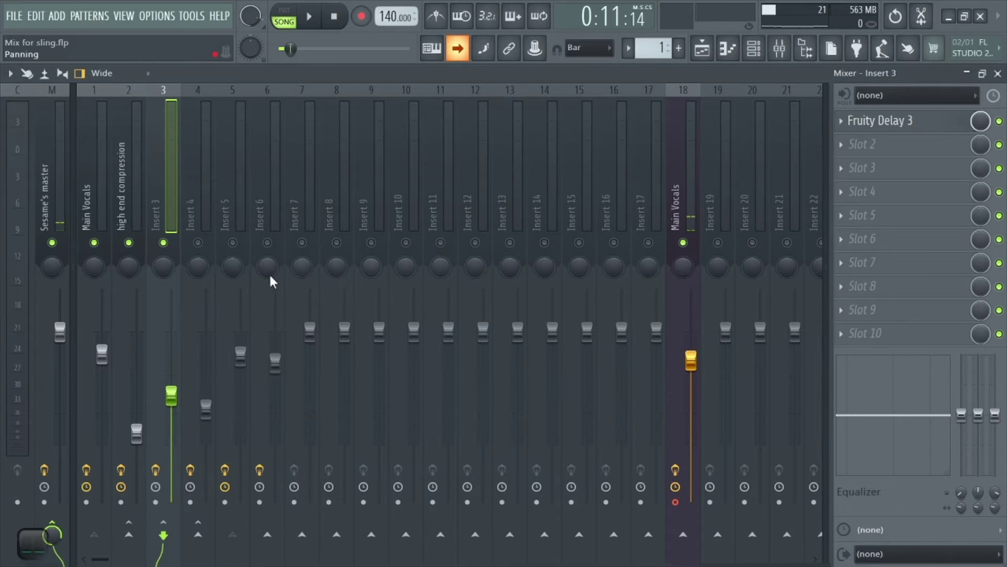
left_click(210, 242)
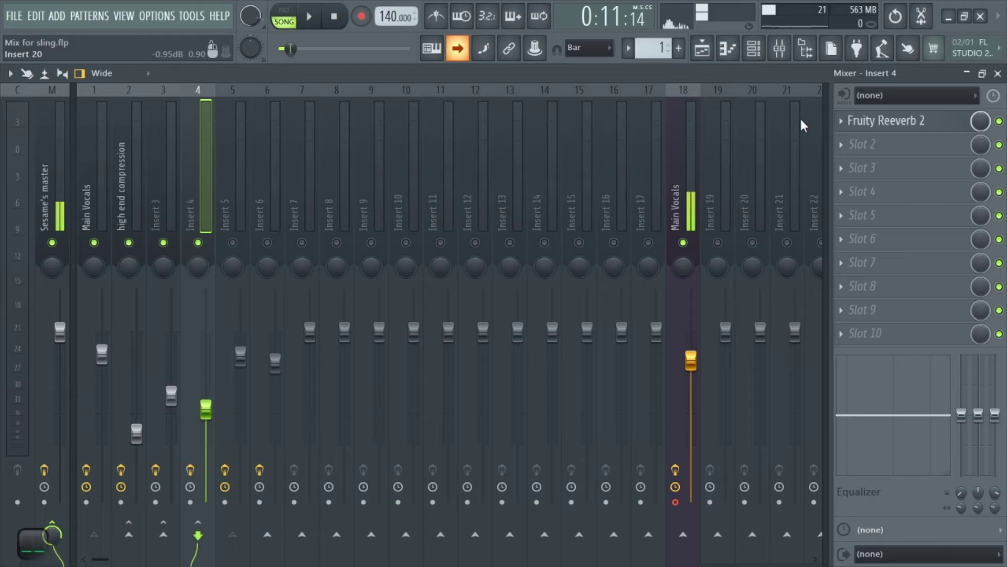
left_click(898, 127)
left_click(390, 163)
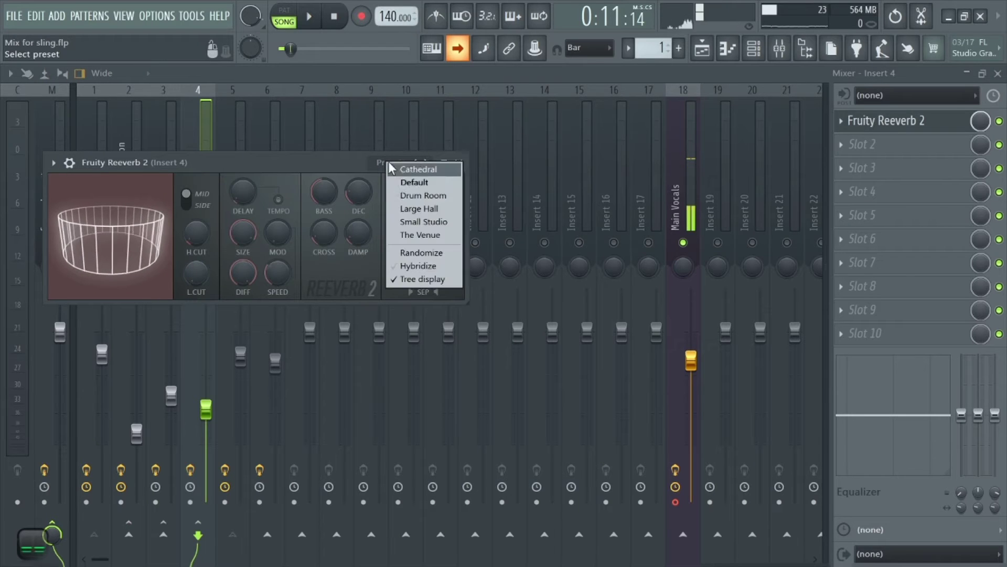
left_click(427, 169)
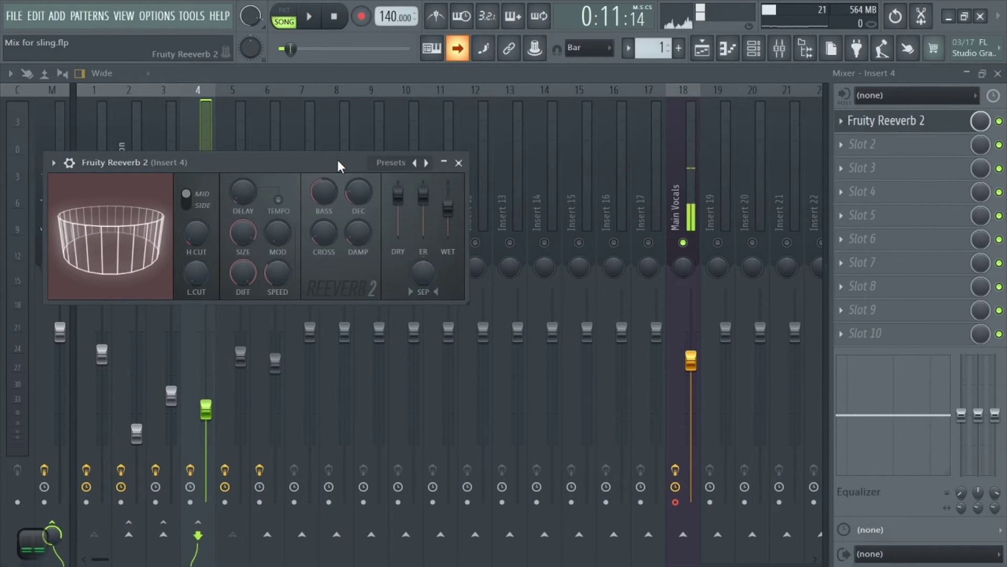
left_click(459, 162)
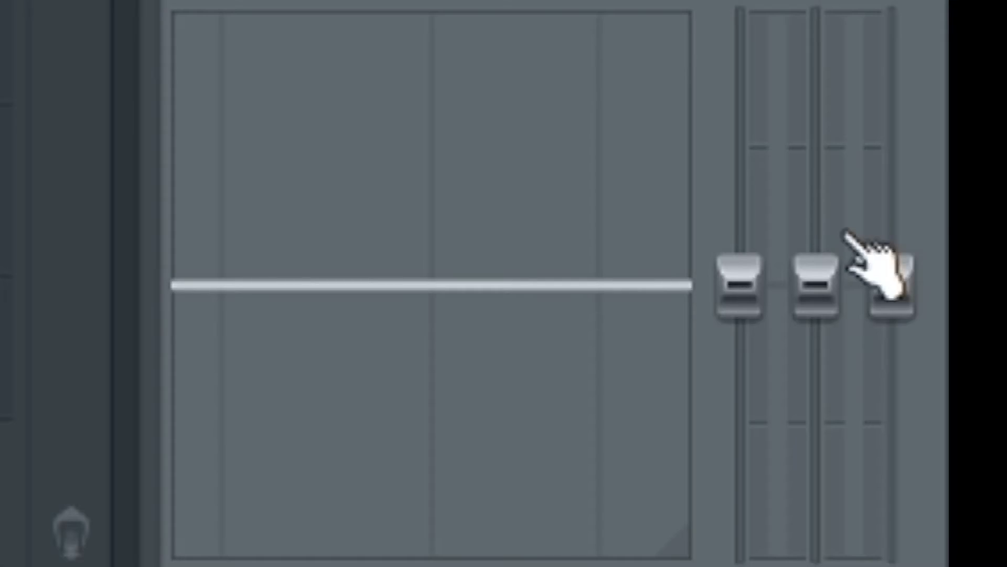
- Cut Insert 4's 8.0k and 90Hz EQ bands to -18 dB, then preview Main Vocals
left_click_drag(994, 414, 995, 472)
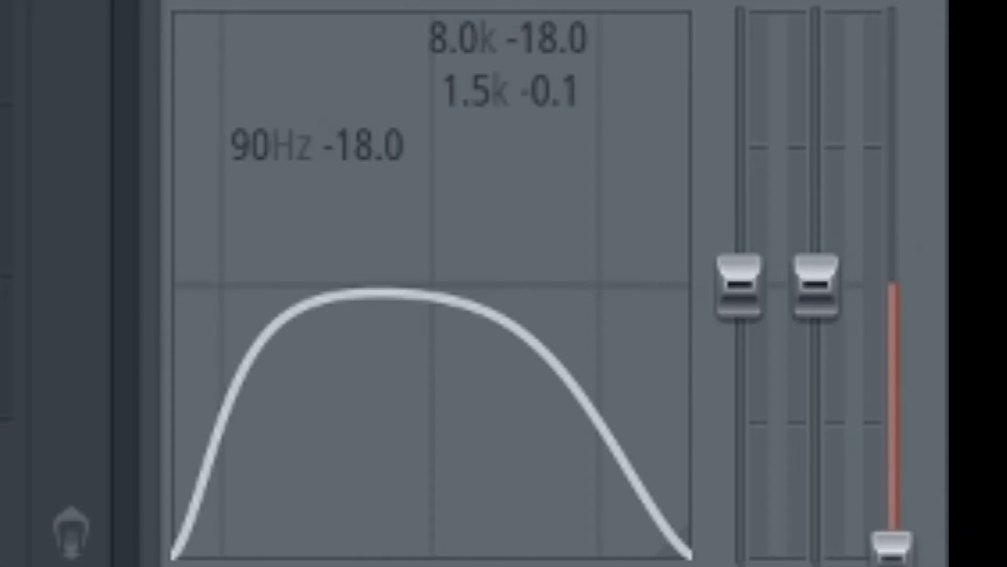
left_click_drag(740, 289, 740, 540)
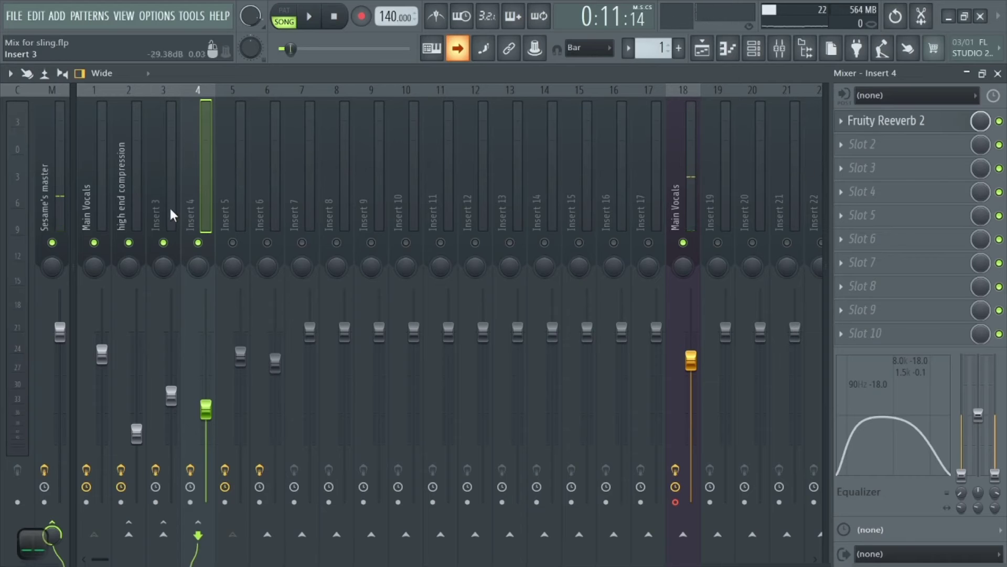
left_click(91, 164)
key("space")
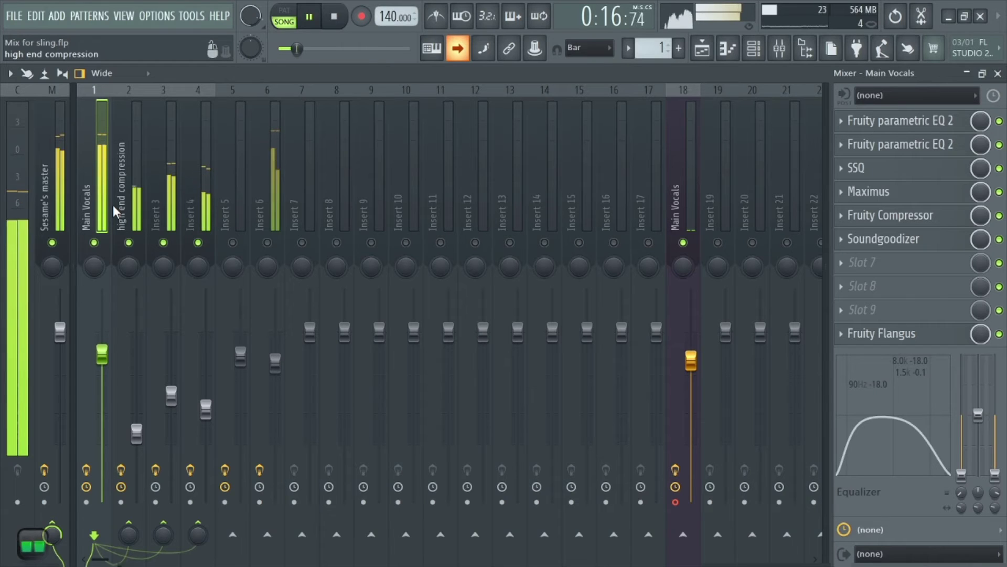
key("space")
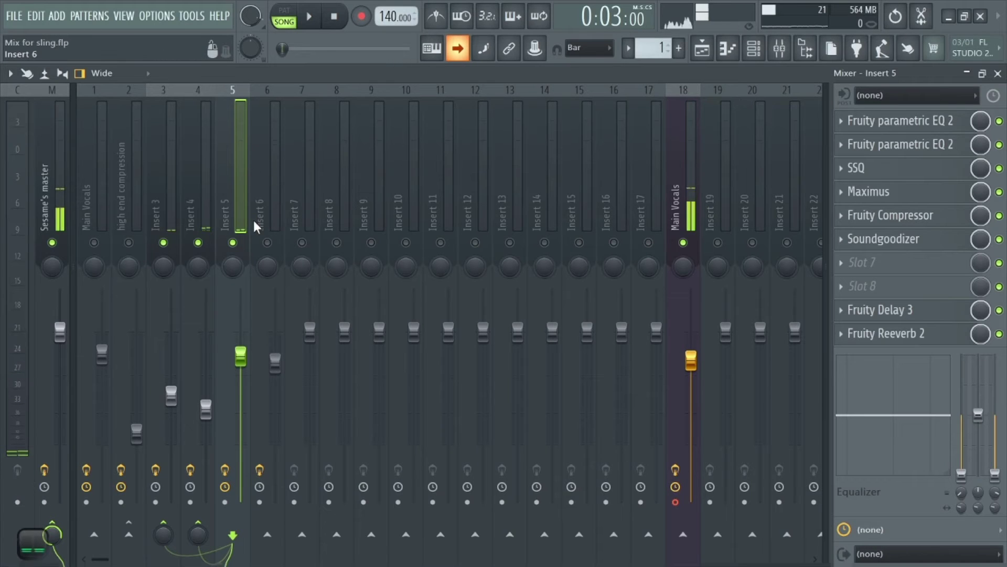
- Bring up Insert 5's second parametric EQ 2 as a floating window
key("space")
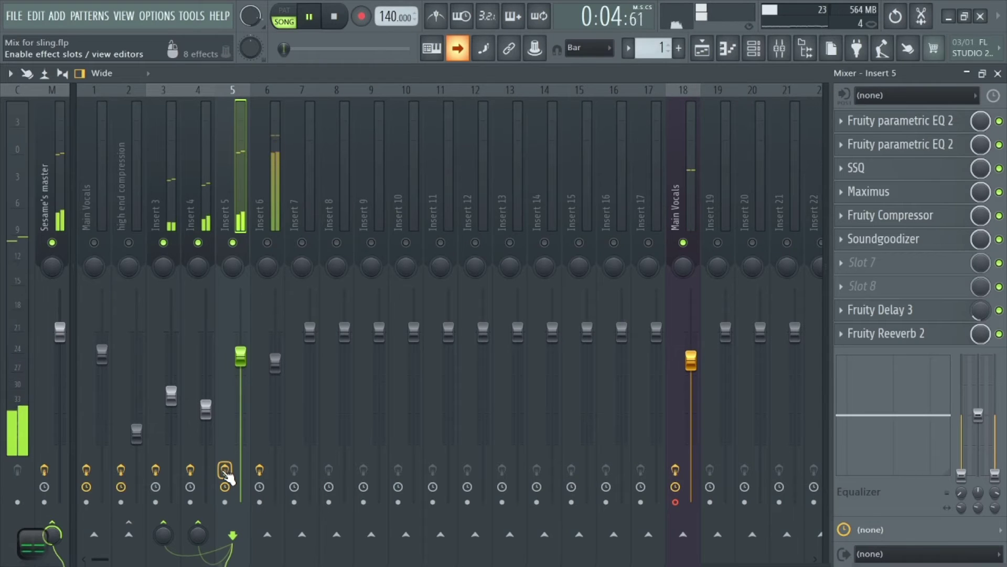
key("space")
key("space")
key("space")
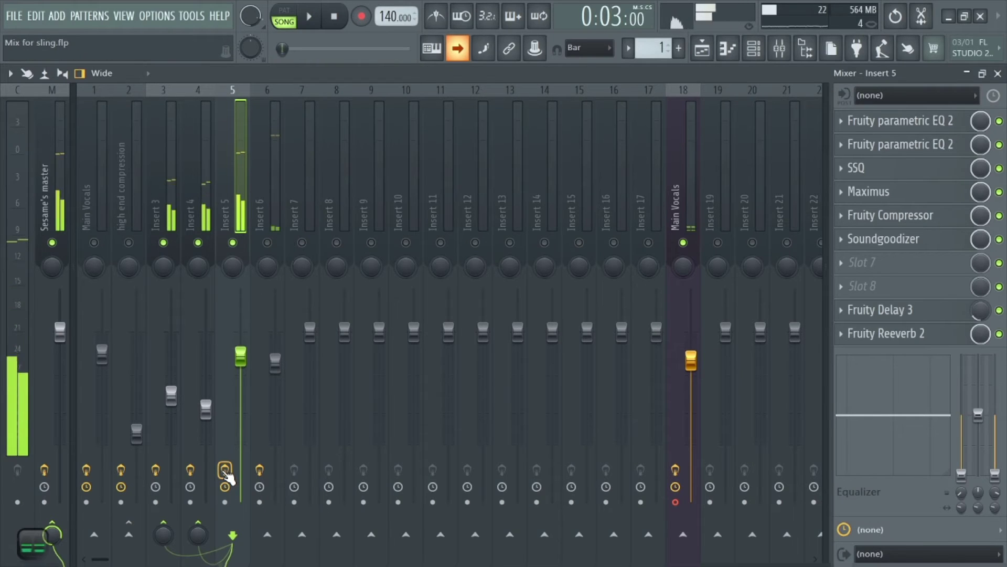
left_click(901, 130)
left_click(901, 129)
left_click(902, 146)
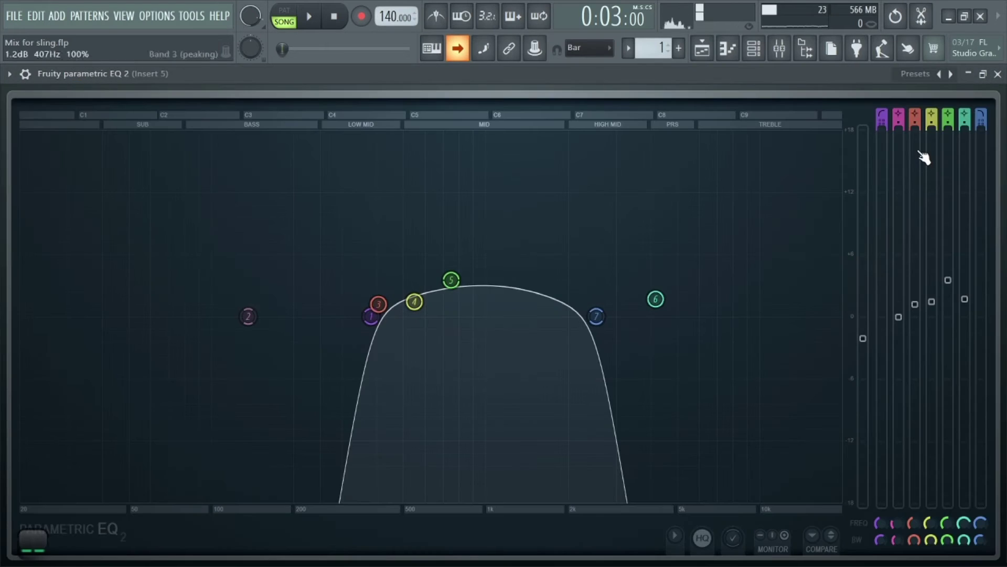
left_click(983, 74)
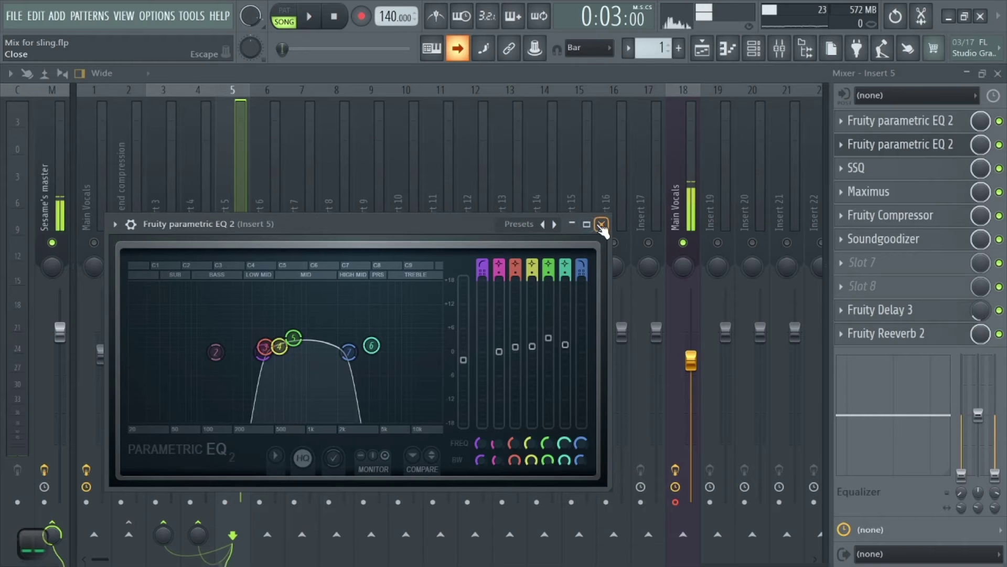
- Apply the Mastering > Old Telephone EQ preset and audition it
left_click(519, 224)
mouse_move(540, 227)
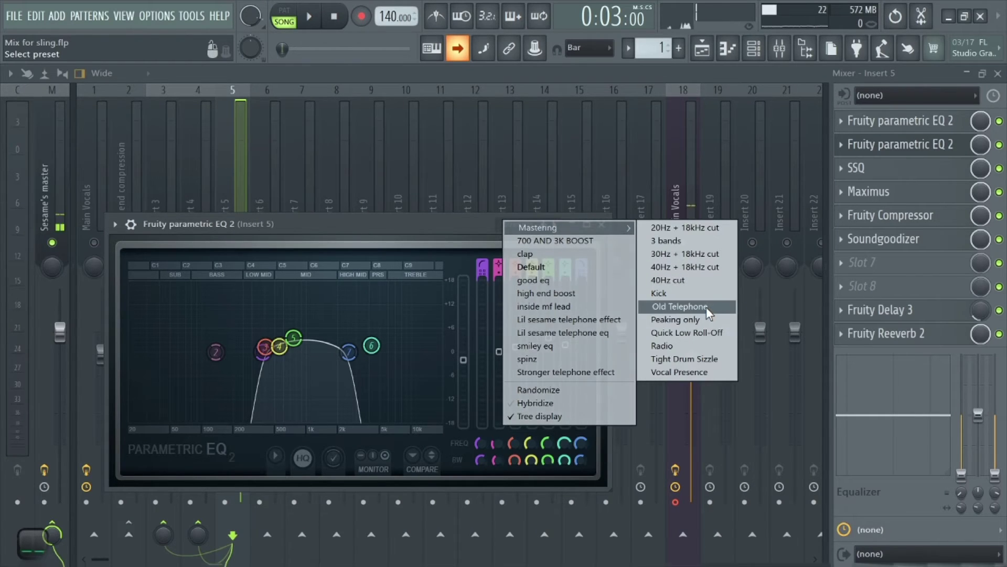
left_click(679, 306)
key("space")
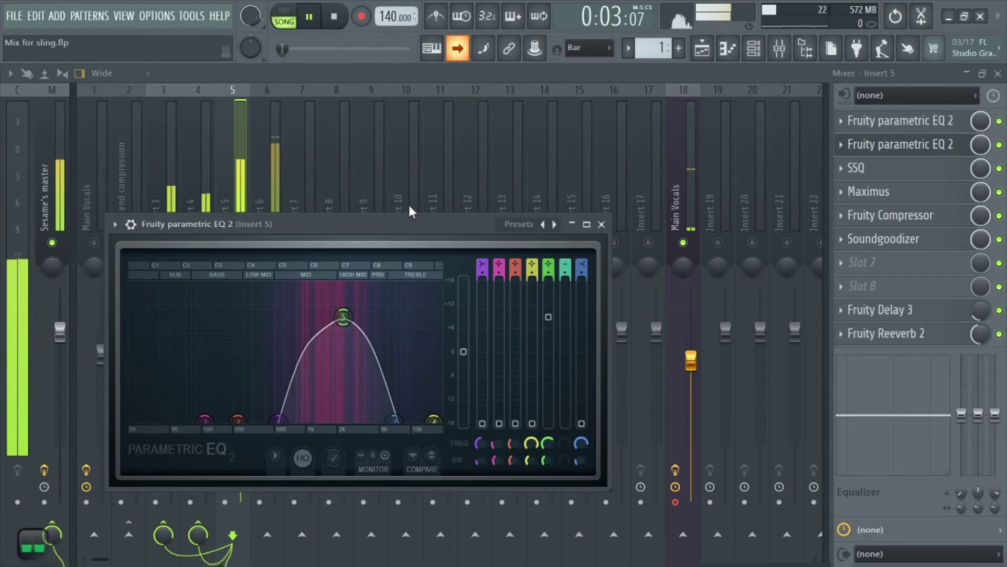
key("space")
- Try the Radio preset, settle on Lil sesame telephone effect, and close the EQ
left_click(519, 224)
mouse_move(587, 229)
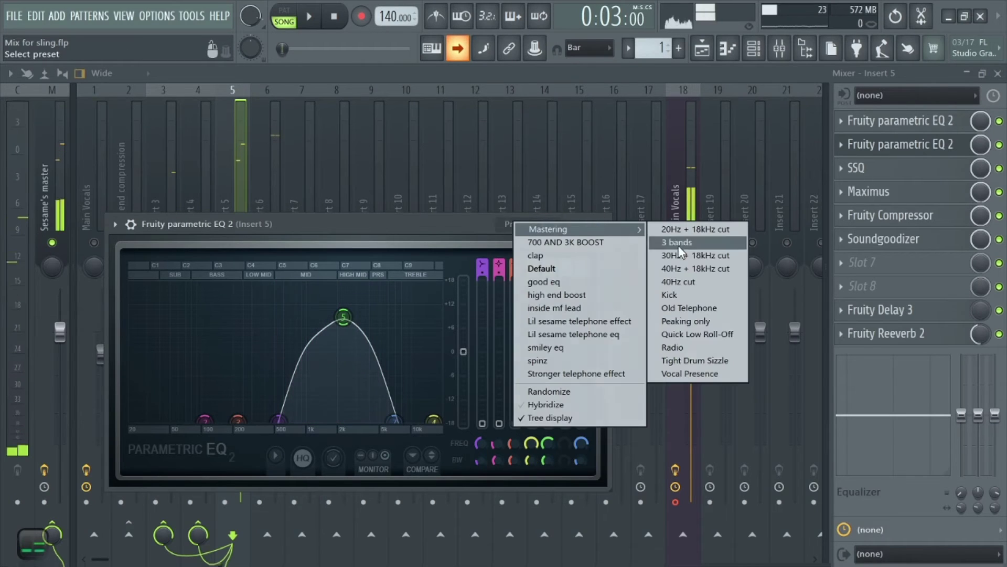
left_click(677, 347)
key("space")
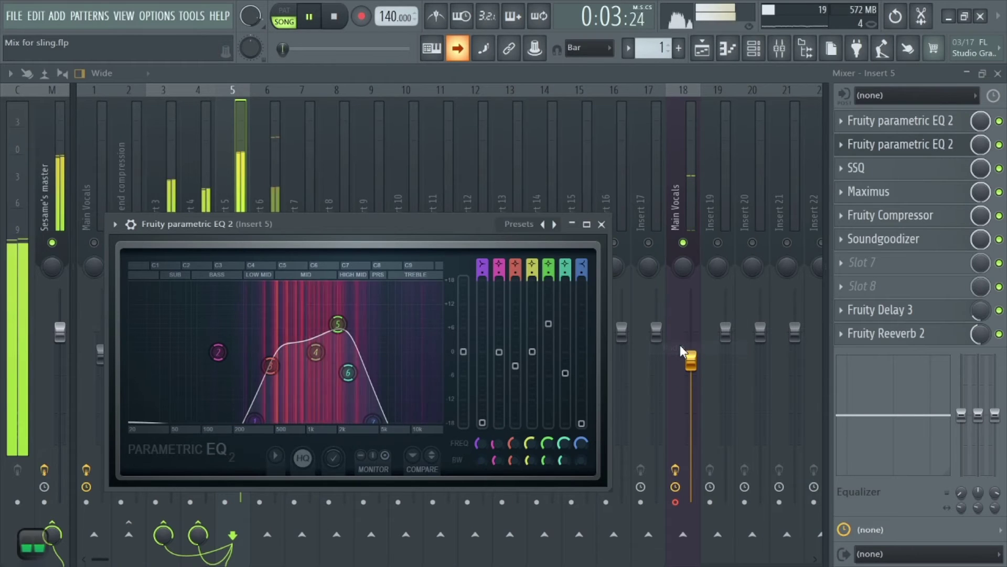
left_click(516, 226)
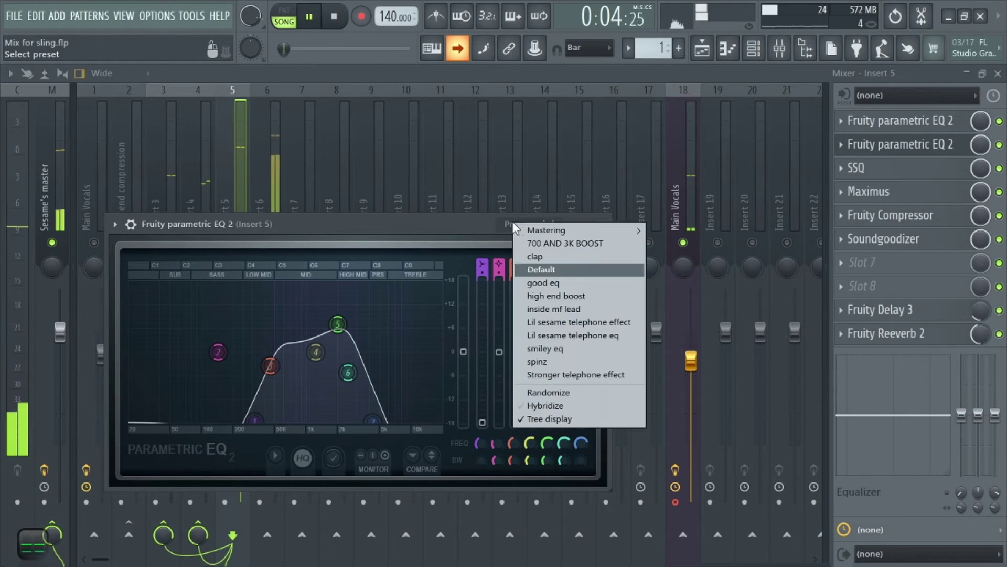
left_click(573, 324)
key("space")
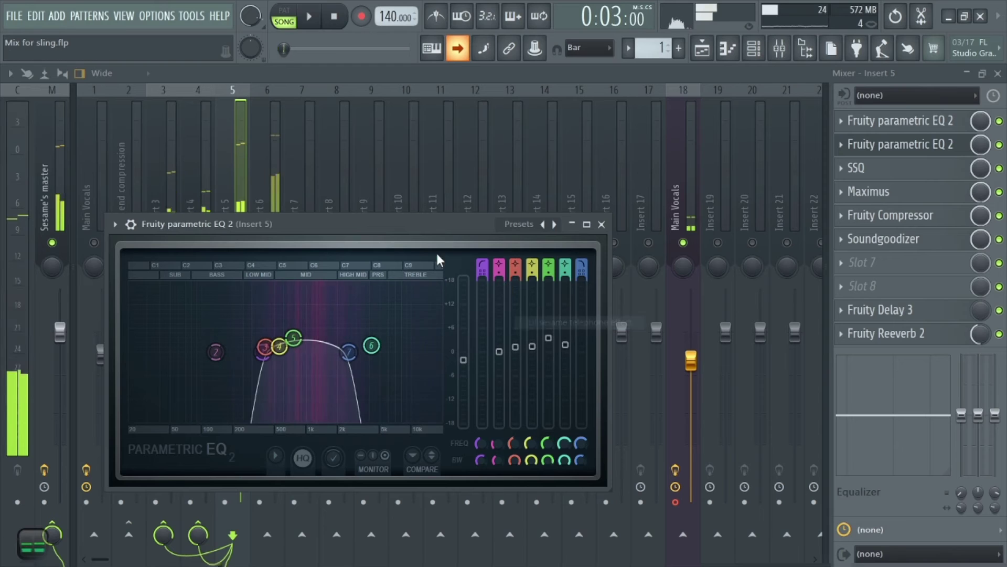
left_click(601, 225)
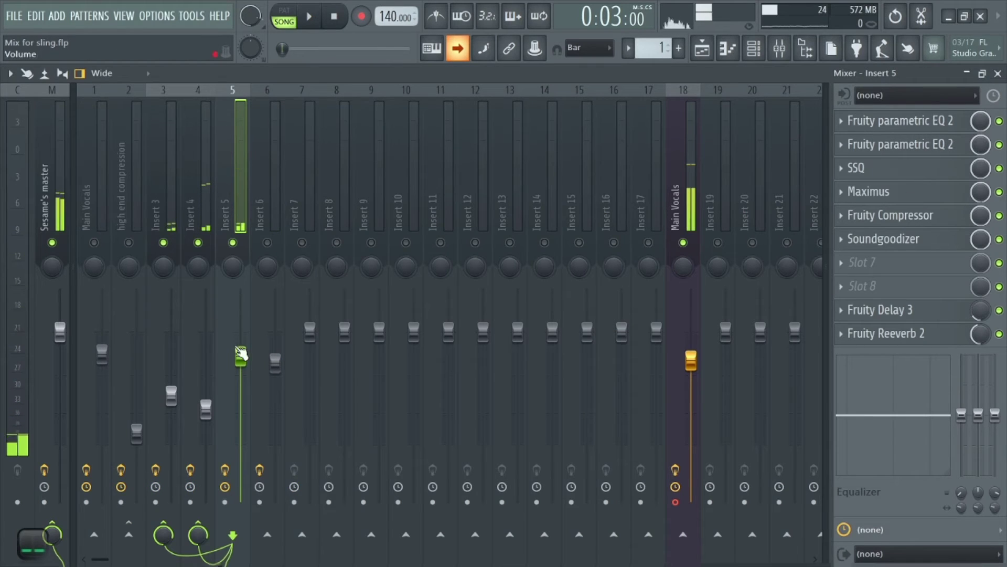
- Check Insert 5's Fruity Reeverb 2 and Fruity Delay 3 settings
left_click(892, 334)
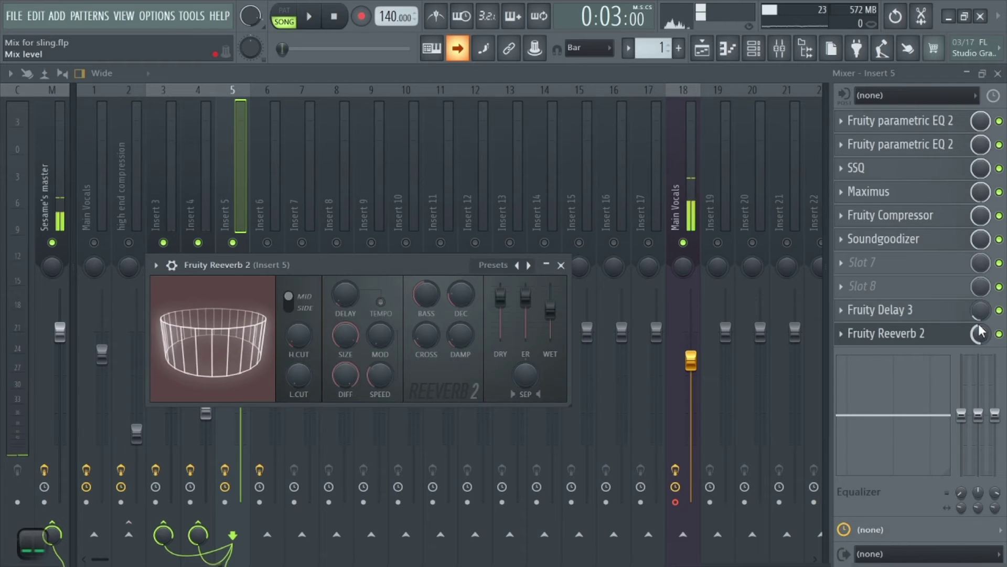
left_click(938, 332)
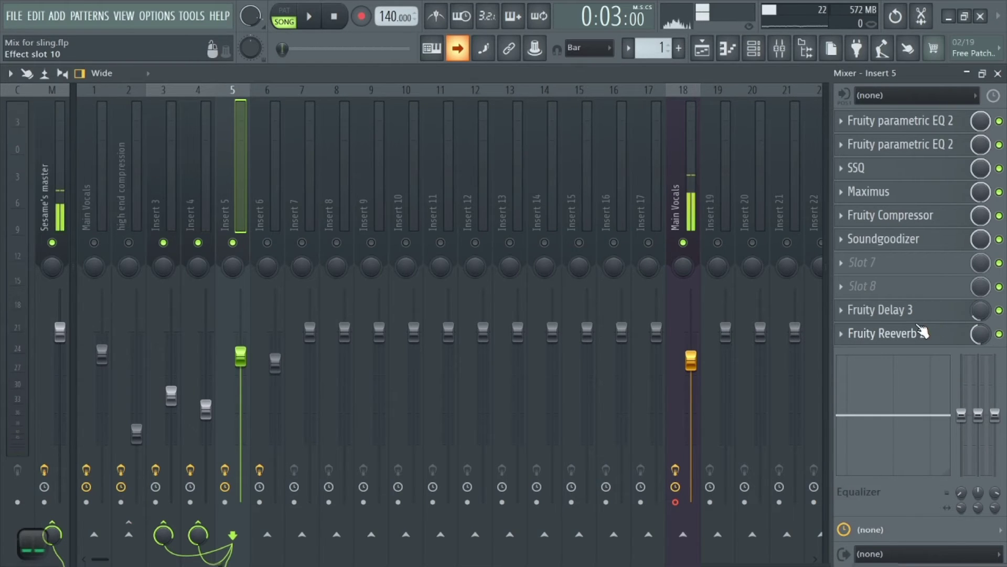
left_click(919, 311)
left_click(918, 311)
left_click(918, 311)
left_click(918, 310)
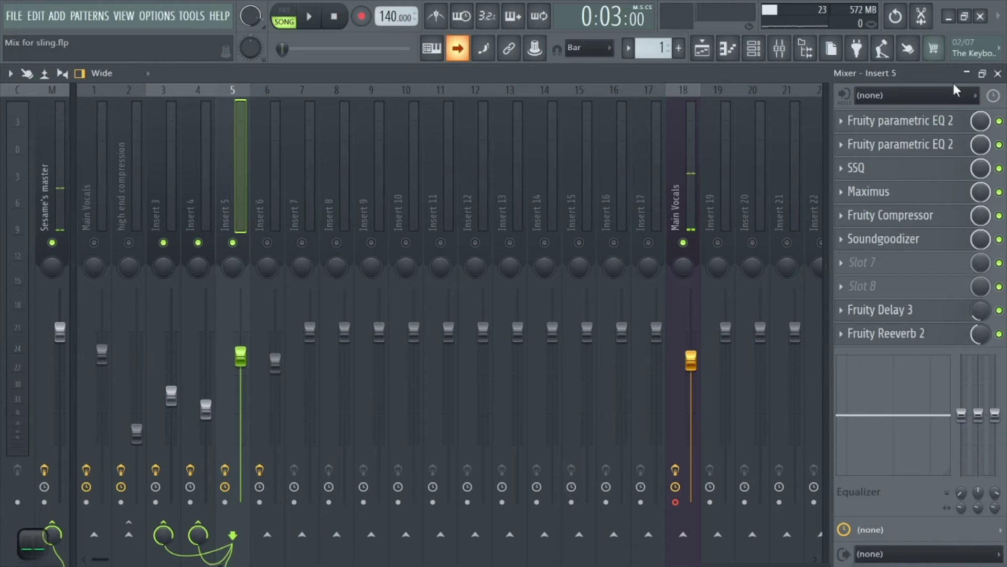
- In the playlist, compare the song with Track 4's Delay 3 automation muted, then unmute it
left_click(967, 73)
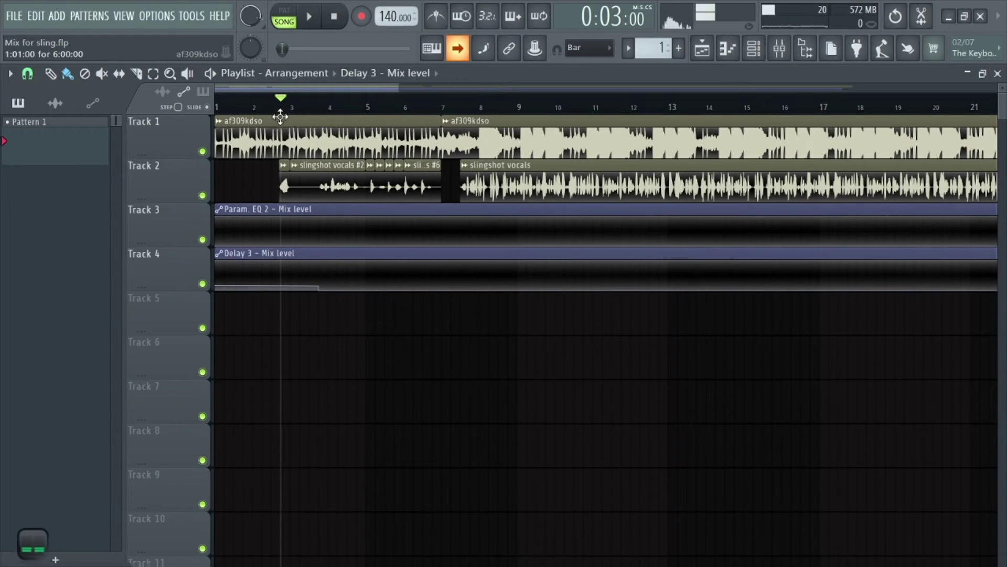
key("space")
key("space")
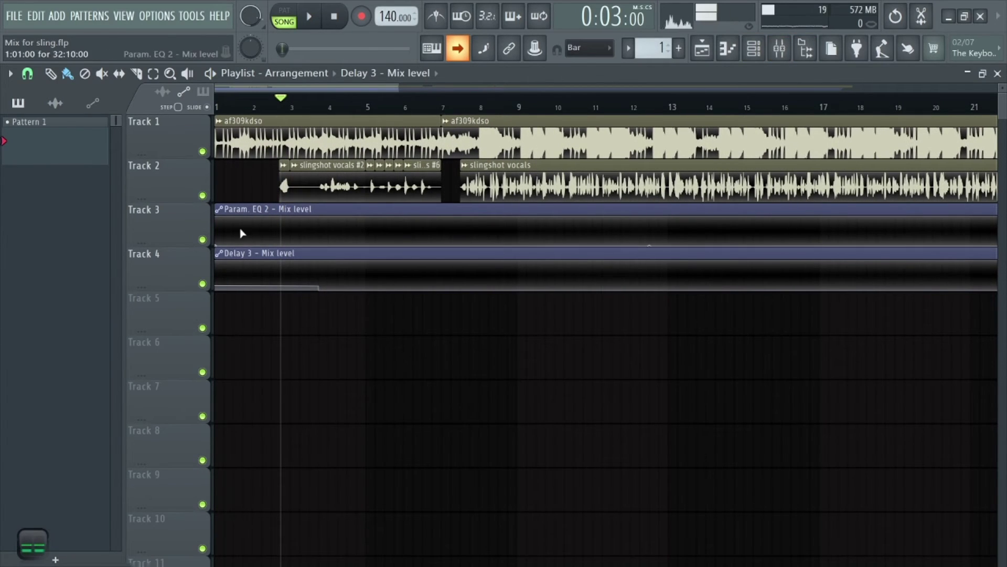
left_click(205, 286)
key("space")
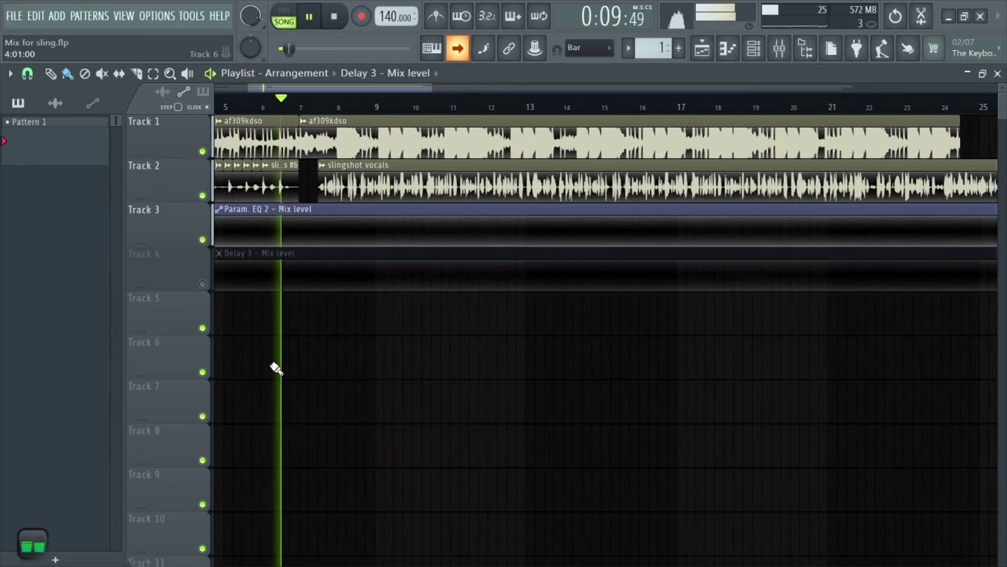
key("space")
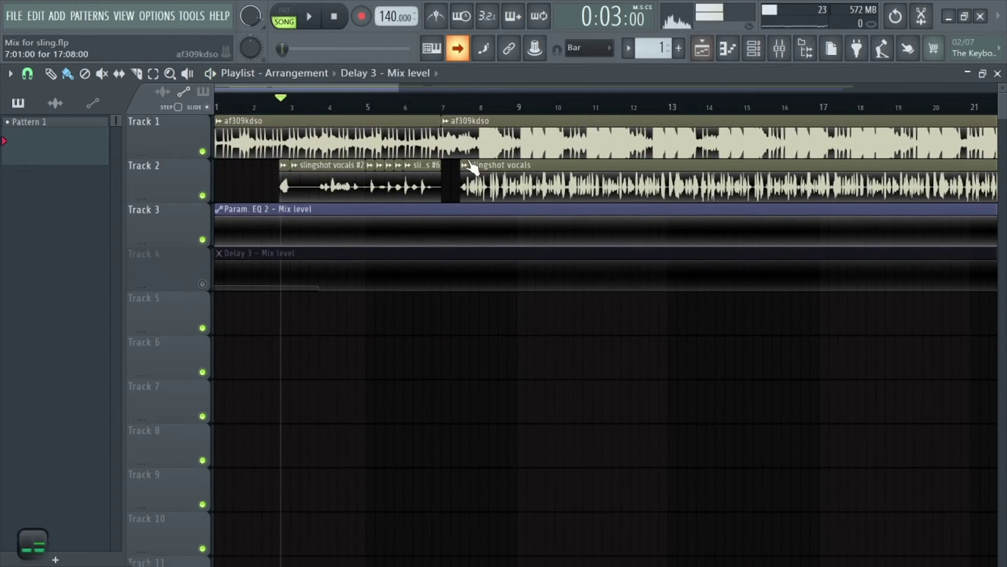
left_click(202, 285)
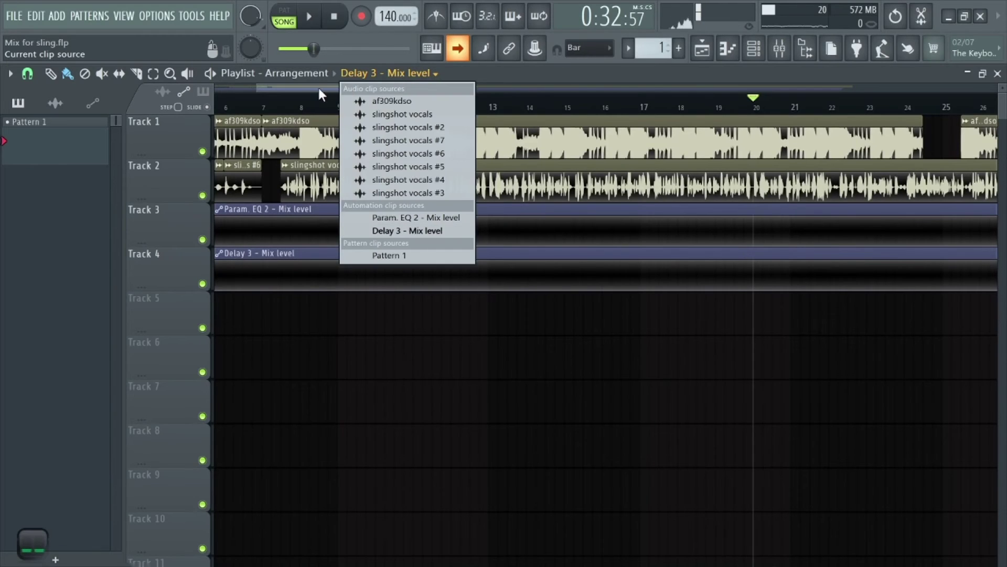
left_click(319, 87)
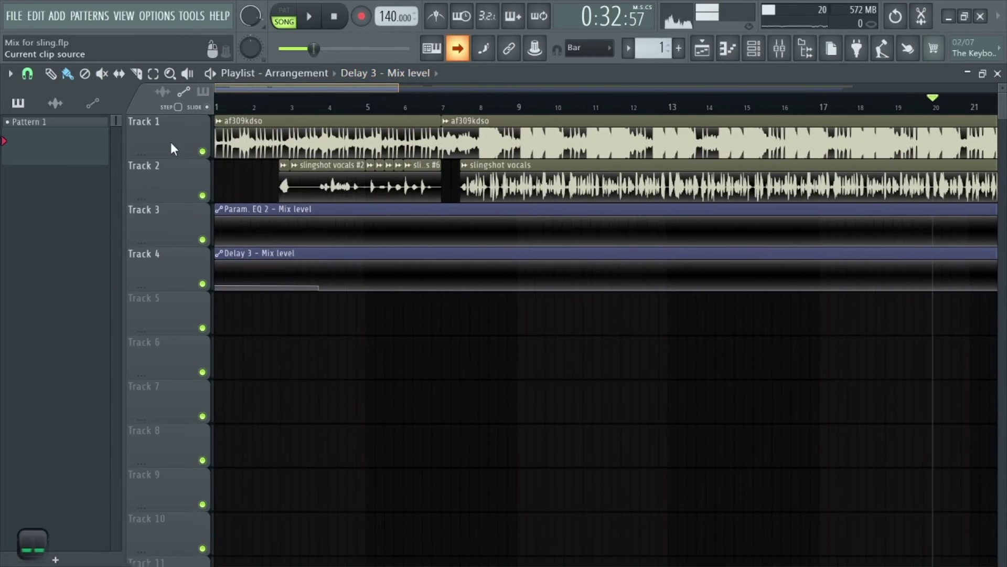
left_click(356, 97)
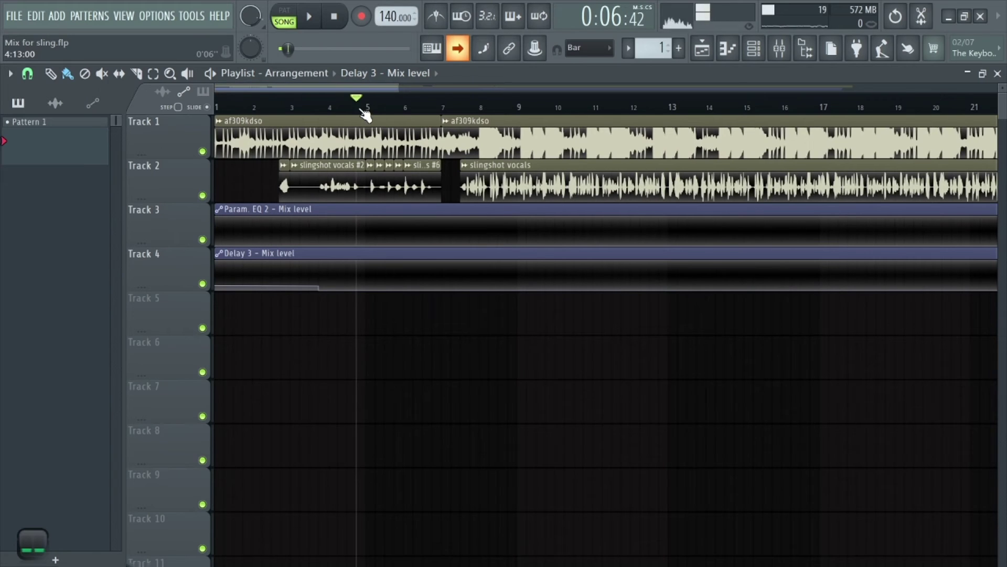
double_click(371, 194)
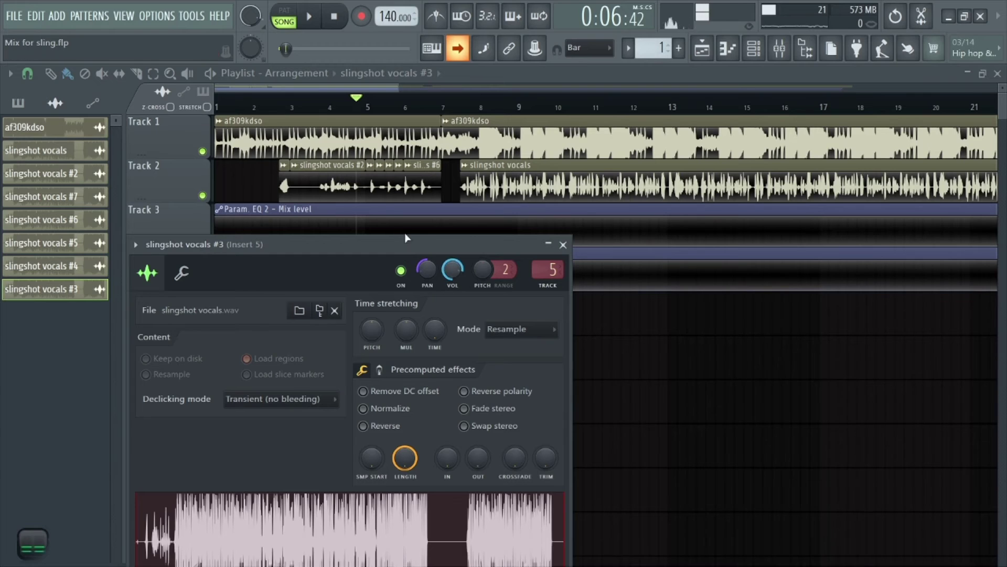
left_click(563, 244)
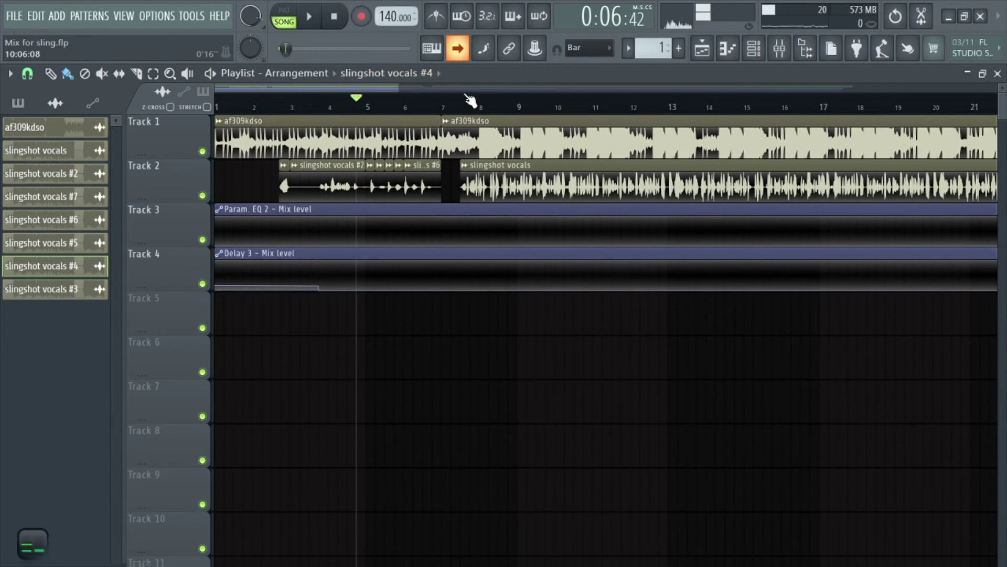
left_click_drag(340, 87, 499, 87)
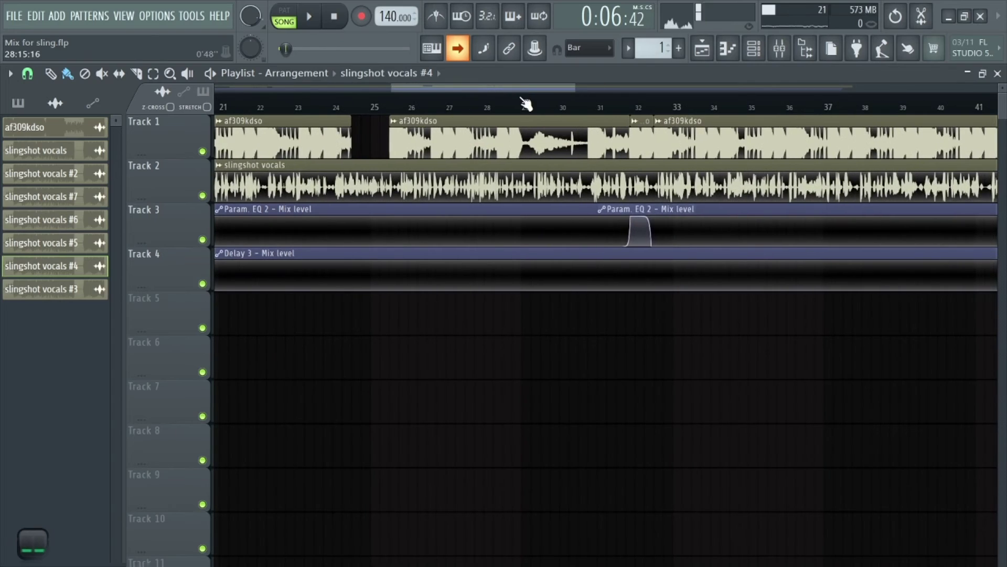
left_click(466, 105)
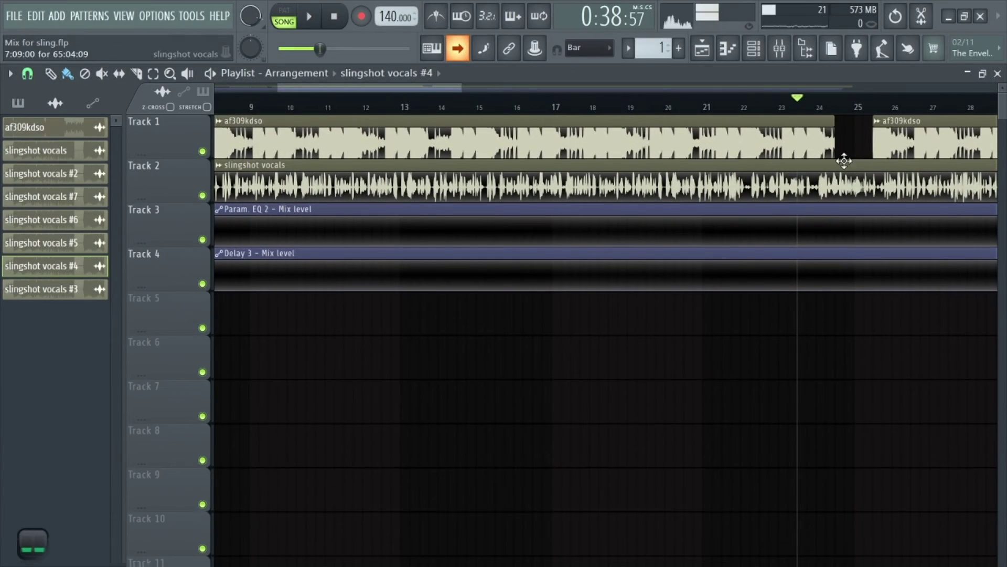
key("space")
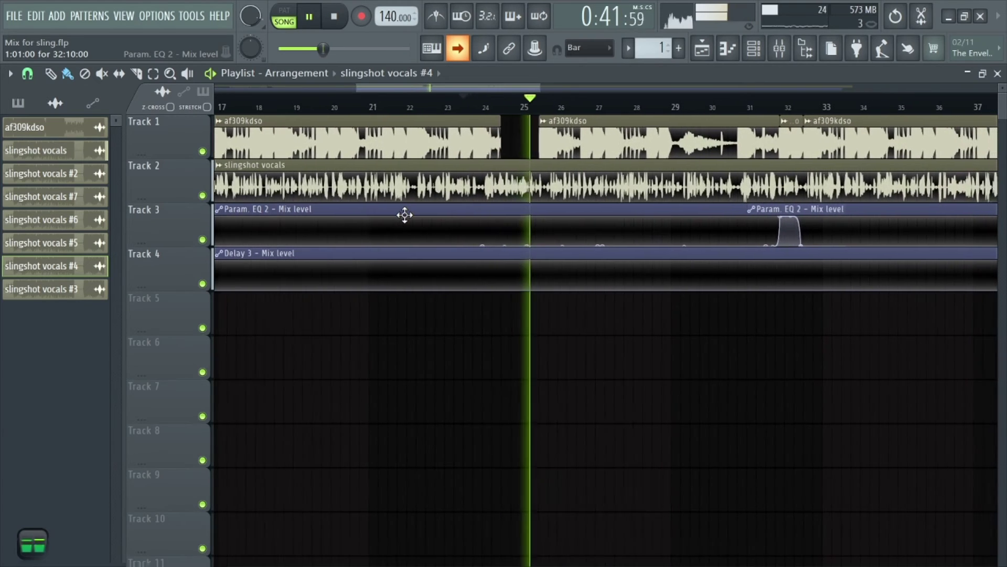
key("space")
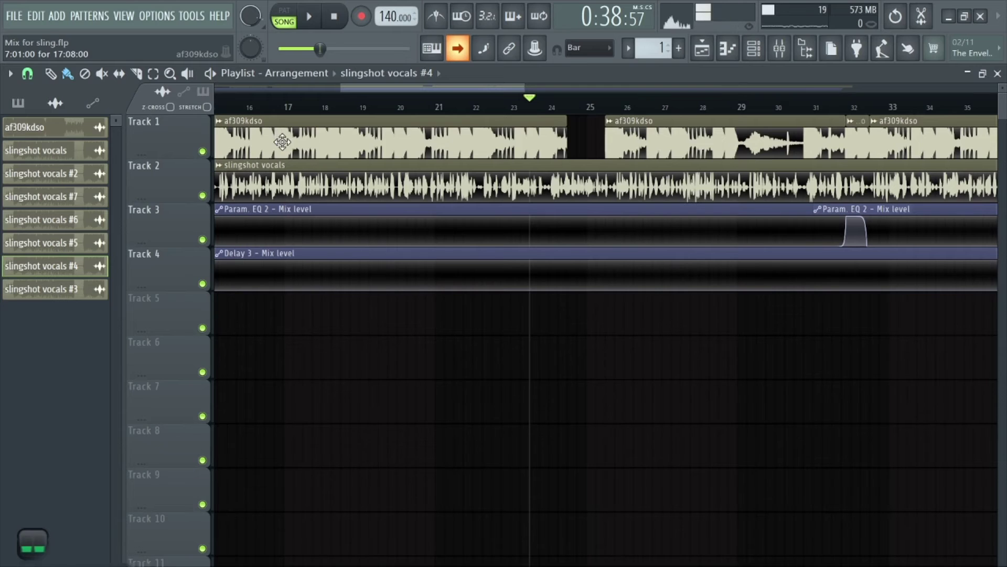
left_click(582, 133)
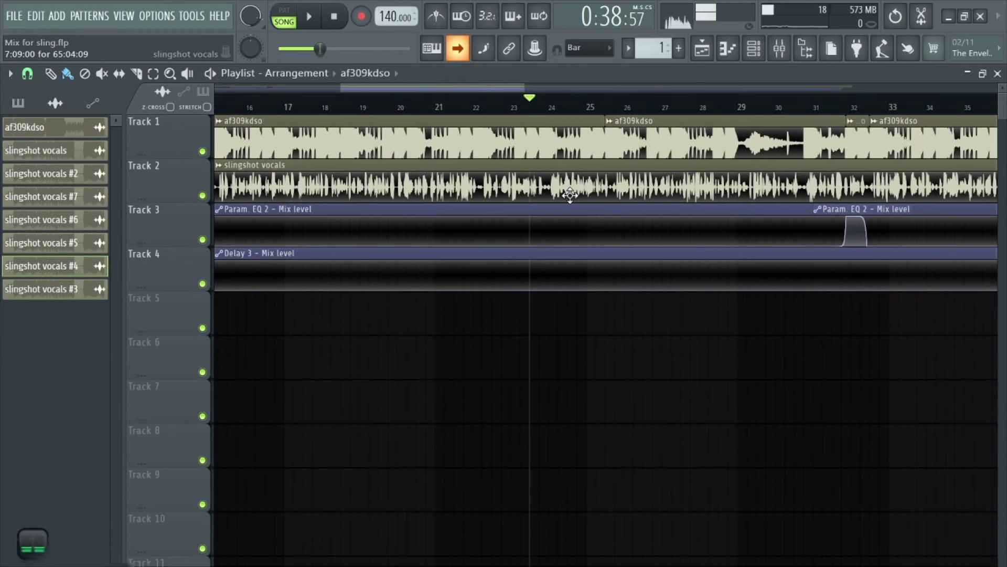
key("space")
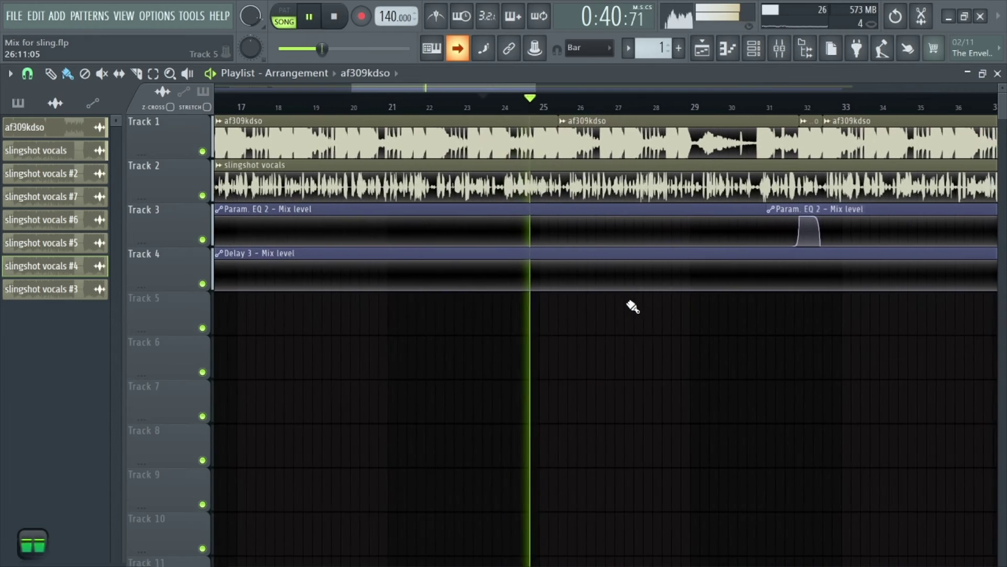
key("space")
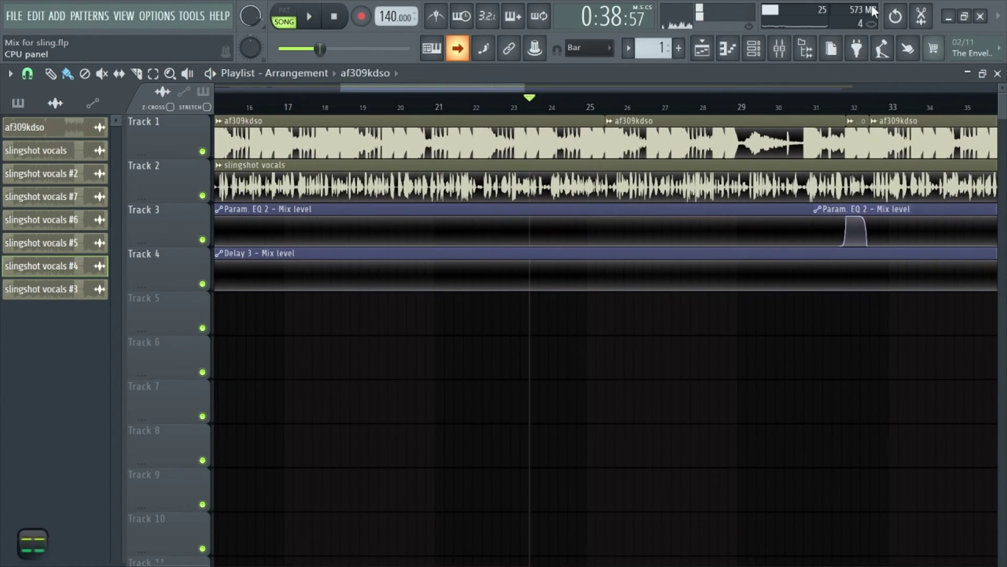
left_click(895, 16)
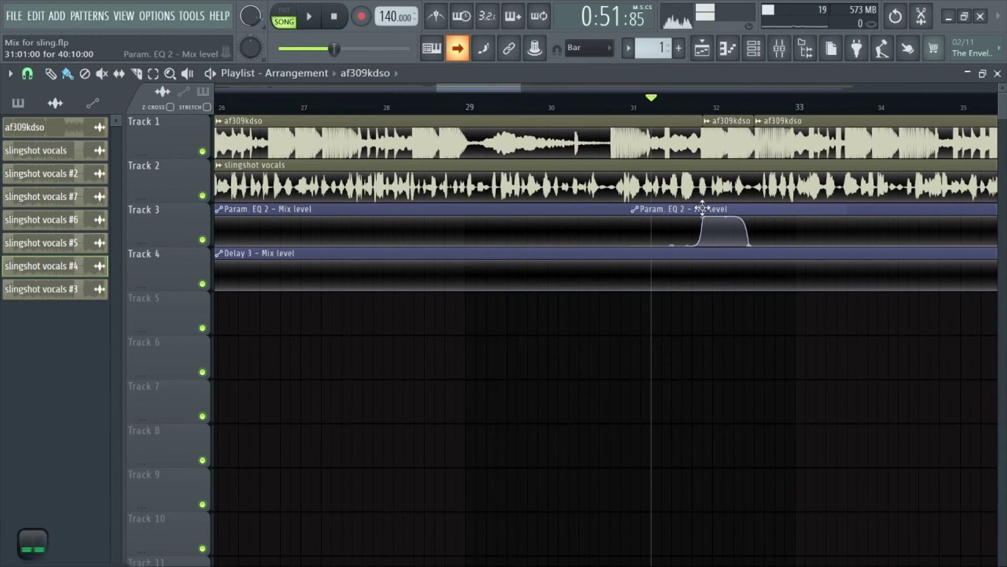
key("space")
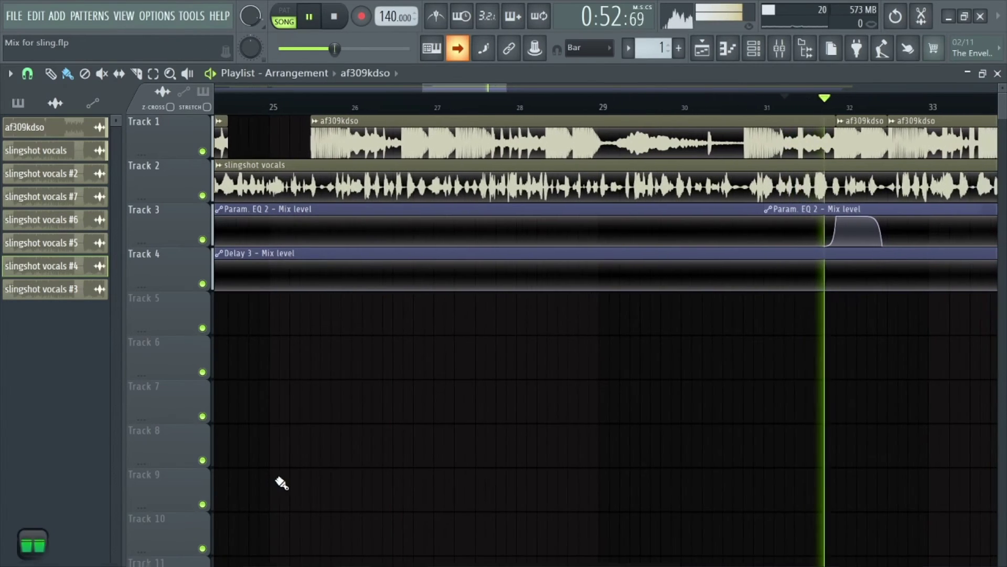
key("space")
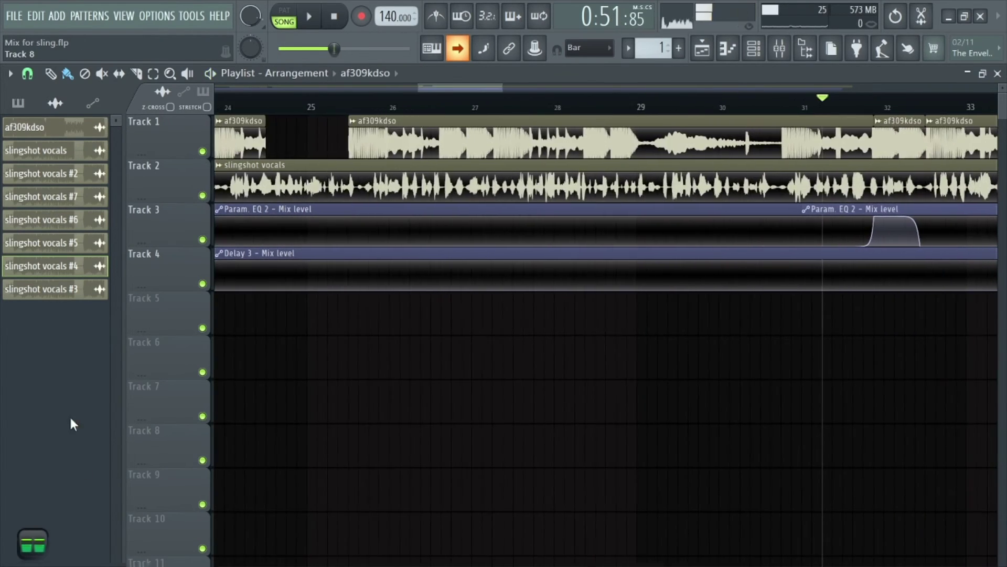
right_click(209, 154)
left_click(209, 244)
key("space")
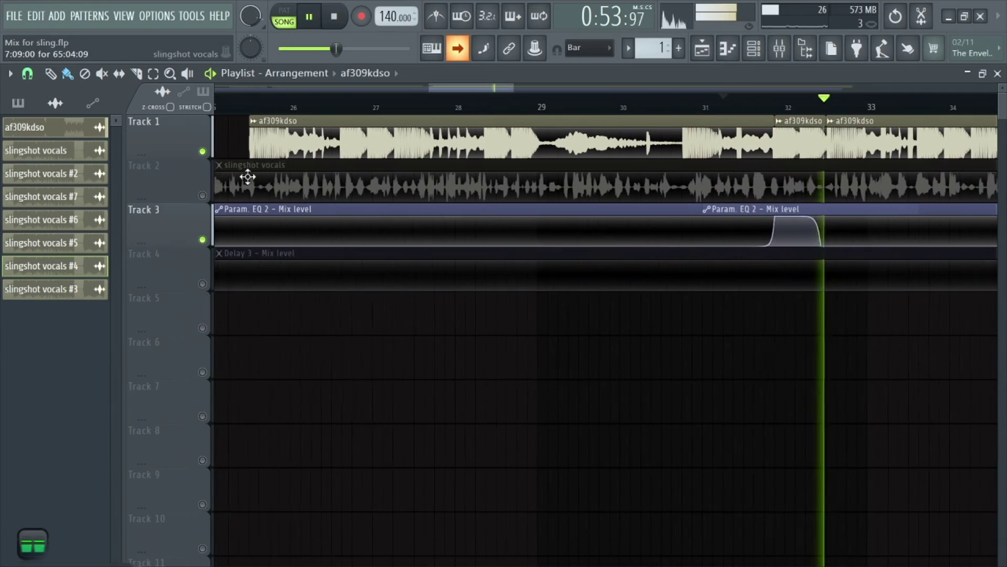
key("space")
right_click(203, 151)
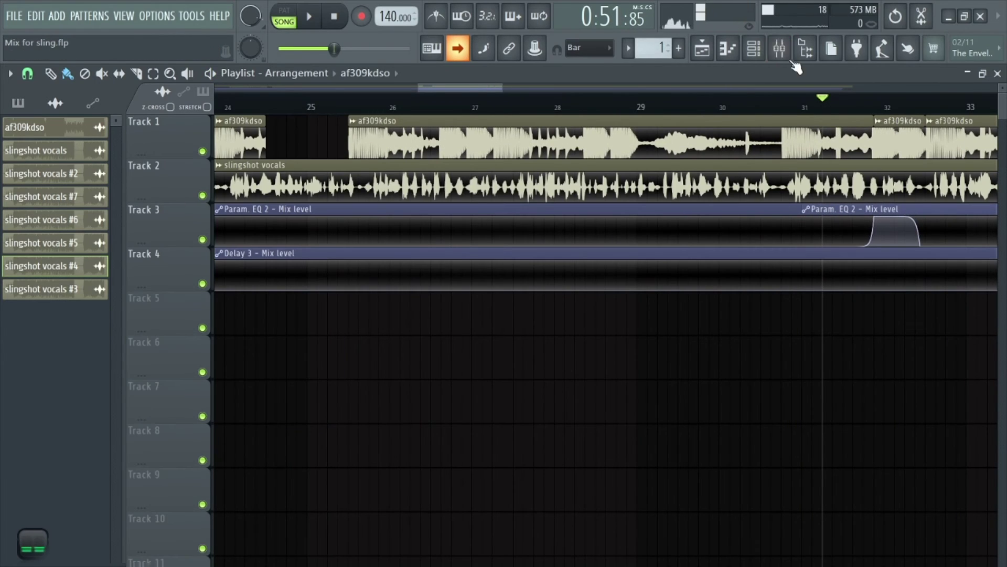
- Bring up the mixer and Insert 6's Fruity Bass Boost, checking the amount knob's options
left_click(779, 49)
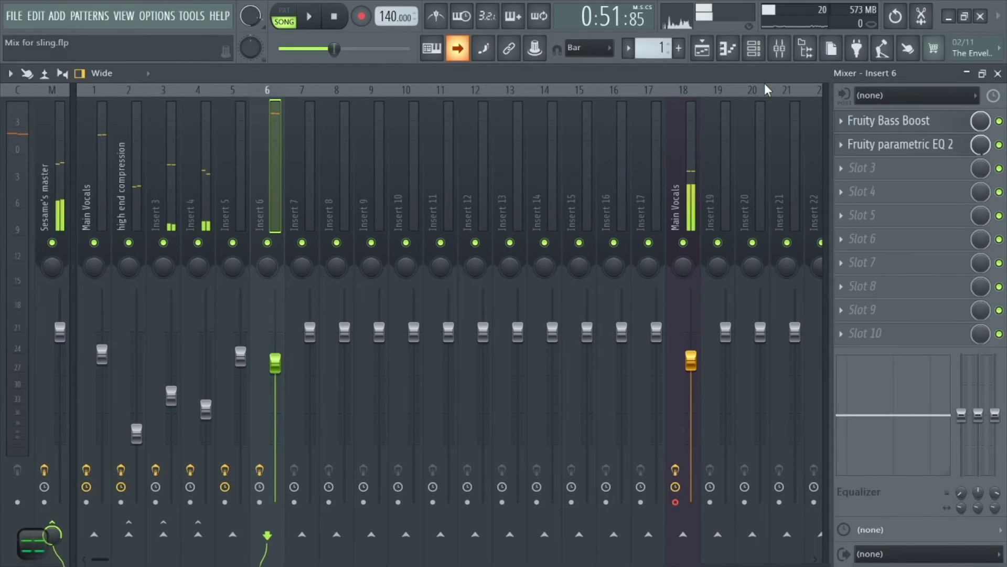
left_click(887, 121)
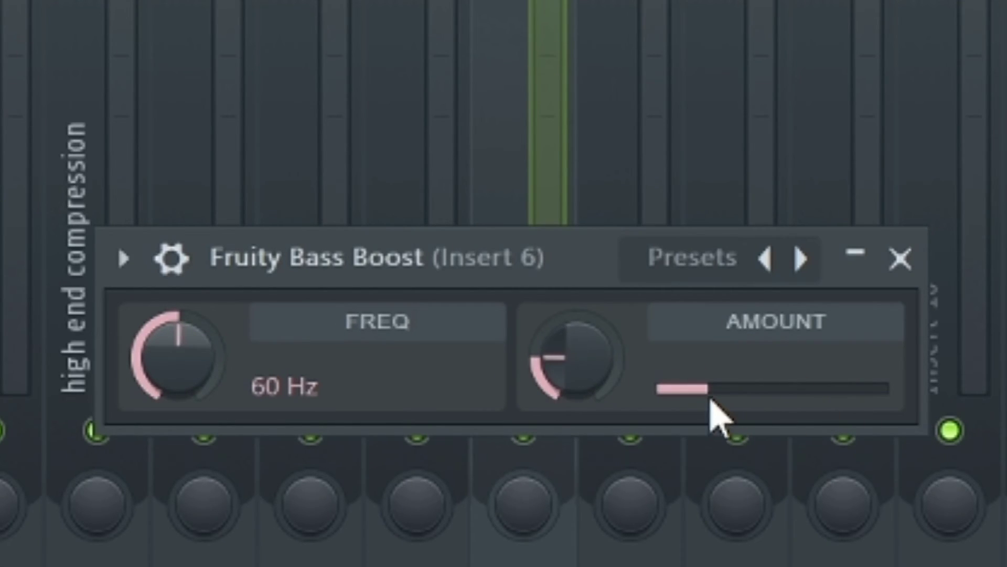
right_click(590, 392)
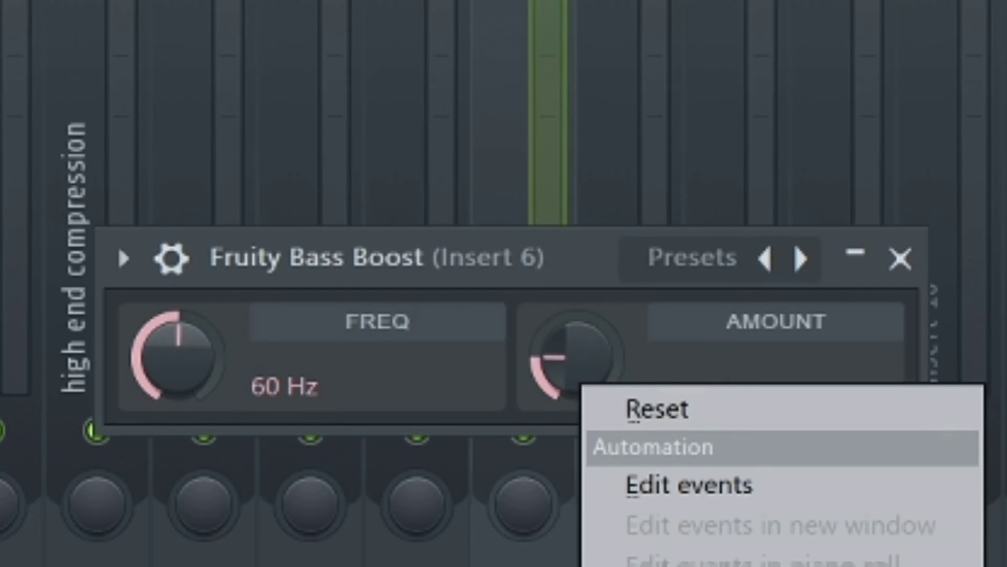
key("Escape")
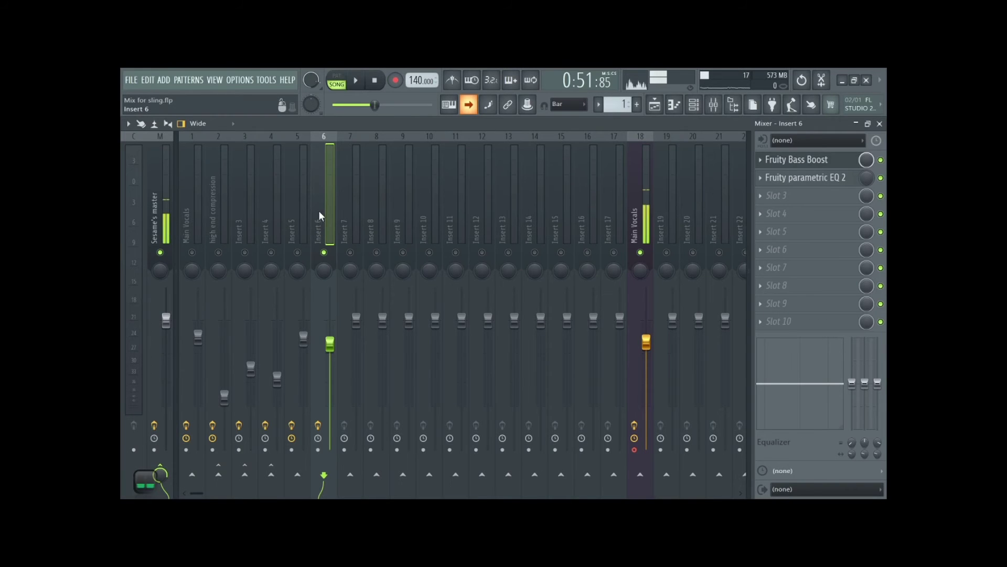
- Raise the Bass Boost amount, then reset it to default and close the plugin
left_click(830, 168)
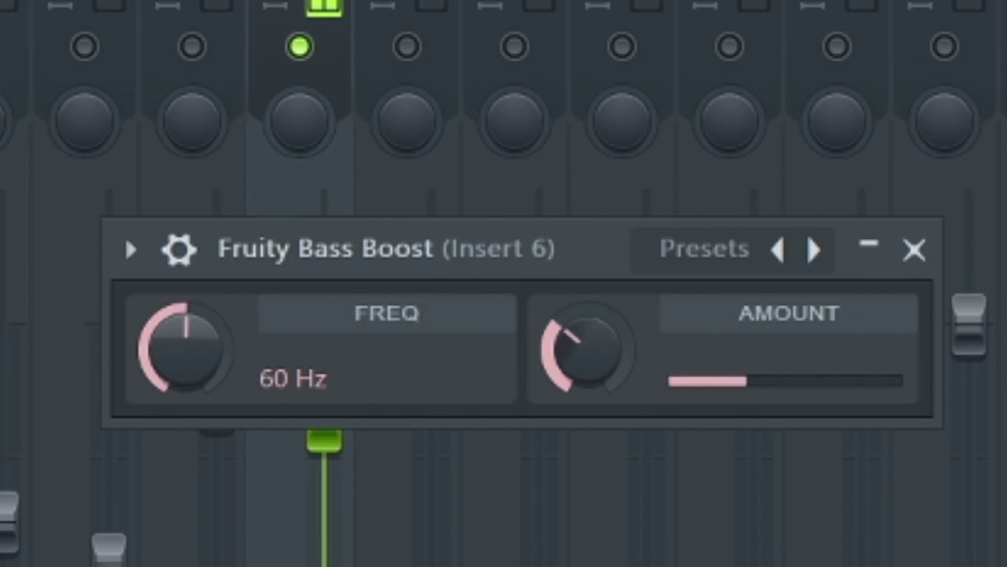
left_click_drag(587, 351, 588, 335)
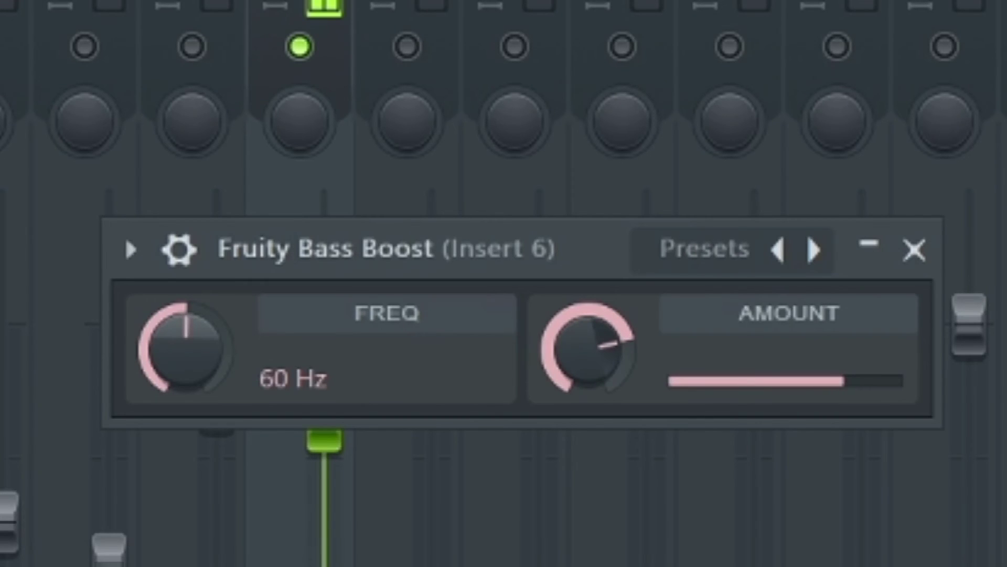
right_click(585, 351)
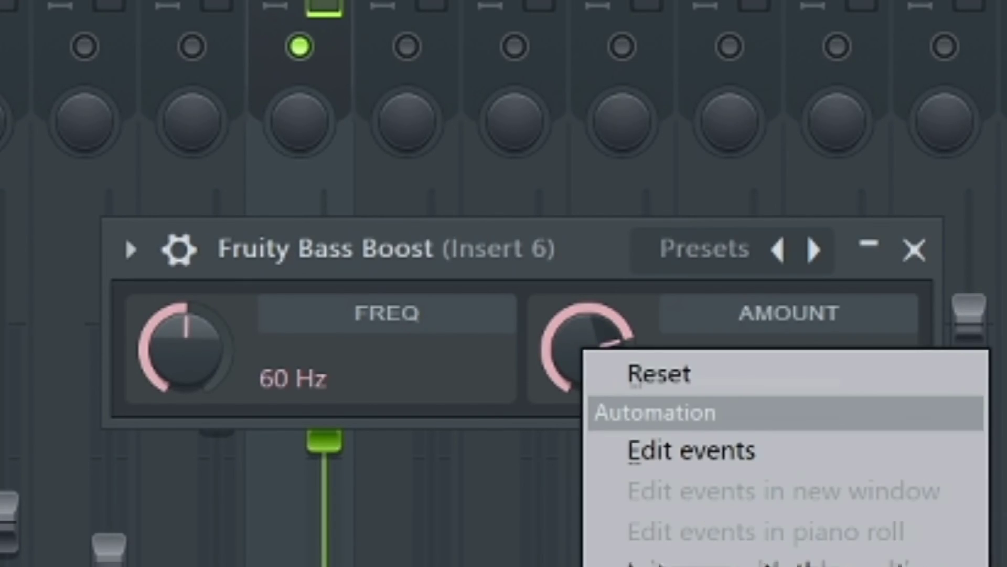
left_click(659, 373)
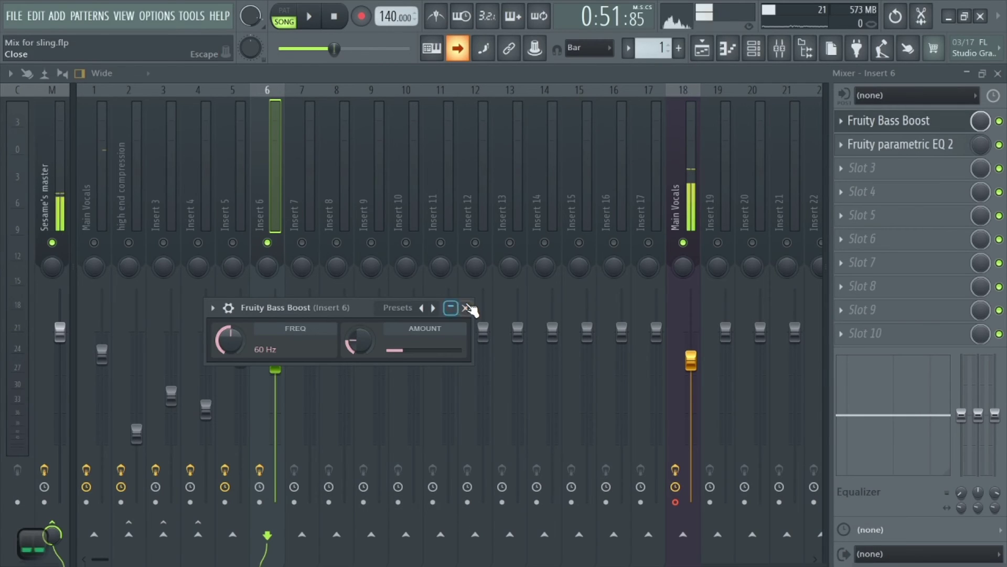
left_click(466, 308)
- Play and stop the mix through Insert 6's low-pass Fruity parametric EQ 2, then close it
left_click(895, 144)
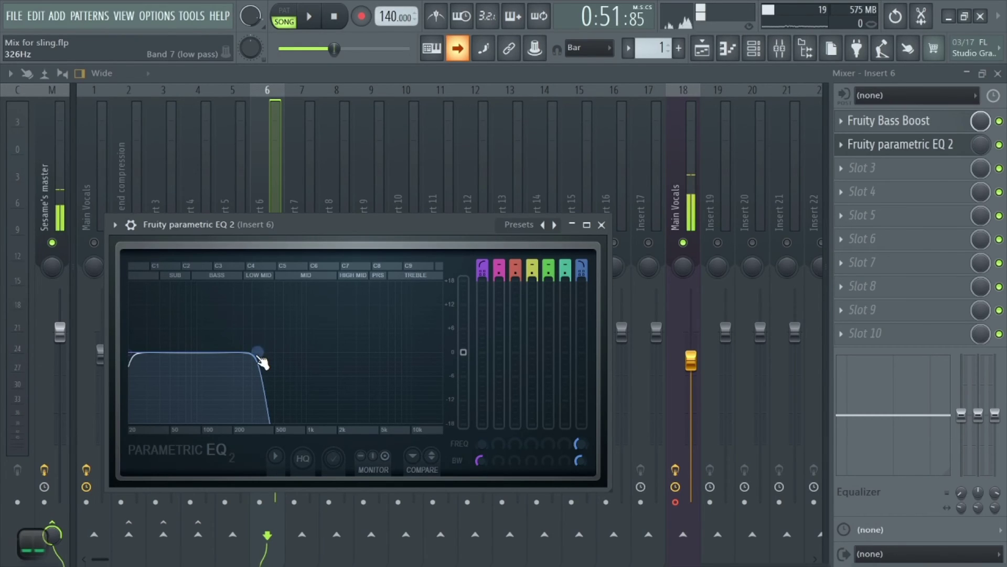
key("space")
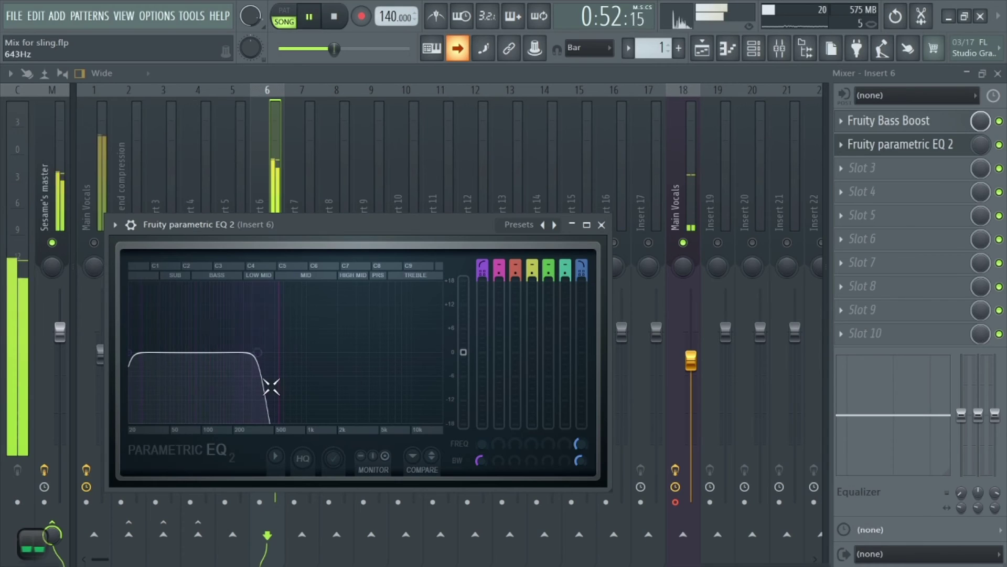
key("space")
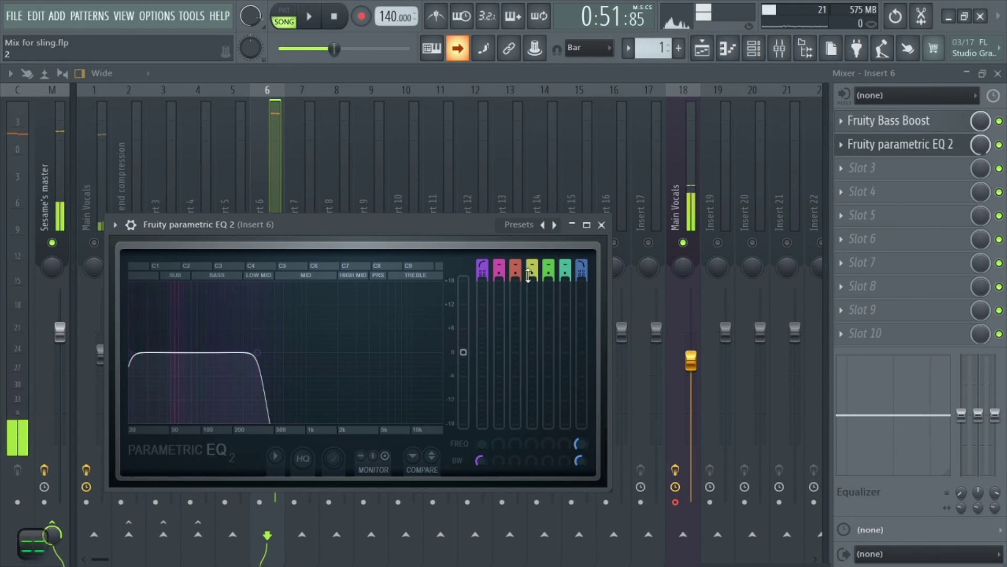
left_click(601, 225)
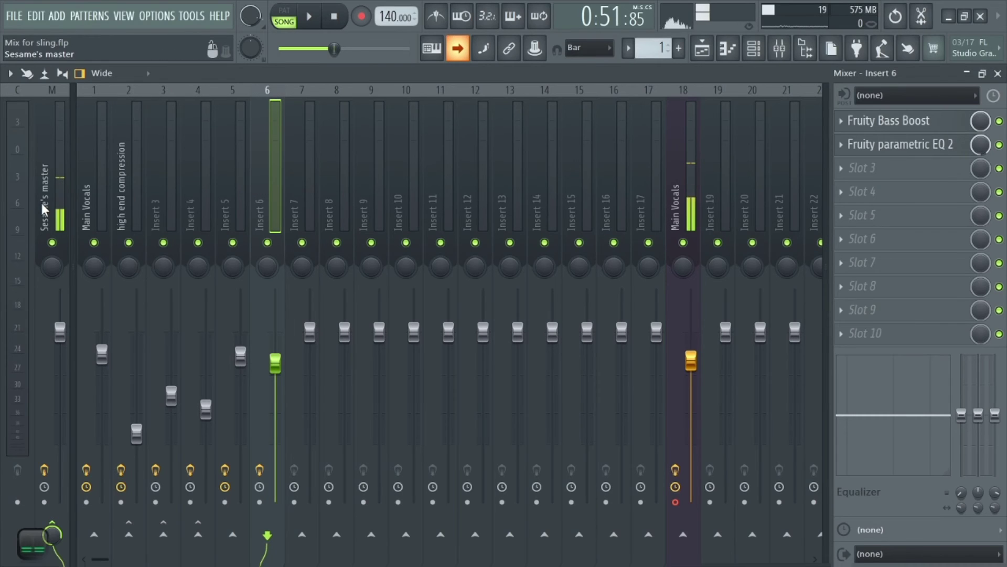
- Select the Master track and place a floating level meter beside the mixer
left_click(53, 215)
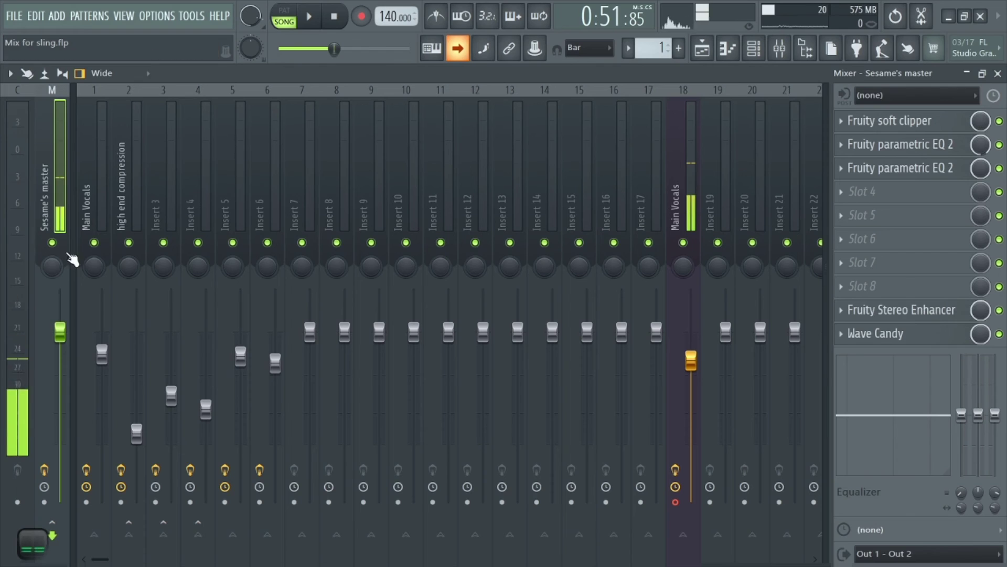
left_click(42, 546)
left_click_drag(483, 318, 508, 210)
- Check the master level with playback through the Fruity soft clipper, then close it
left_click(889, 122)
left_click_drag(146, 197, 178, 207)
key("space")
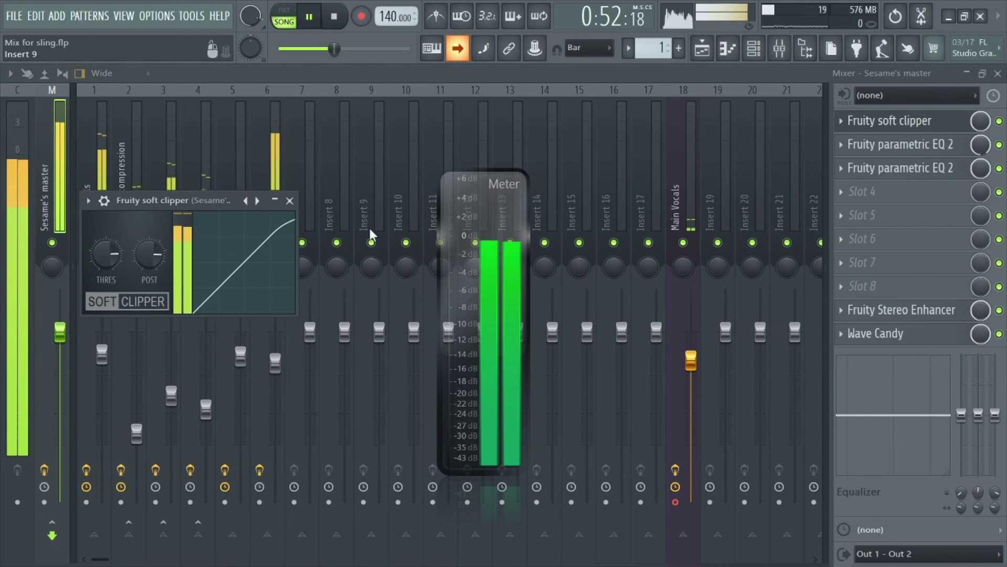
key("space")
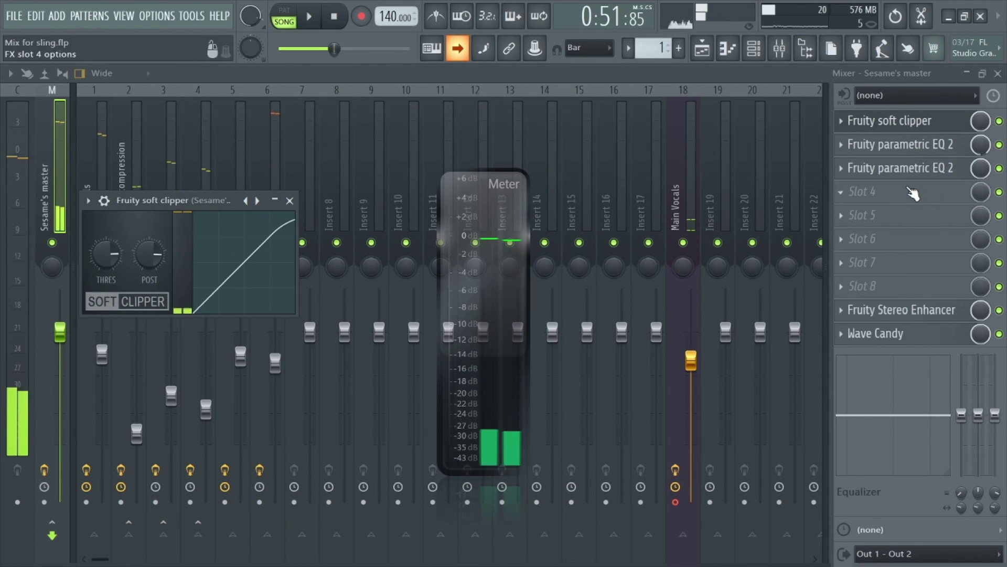
key("Escape")
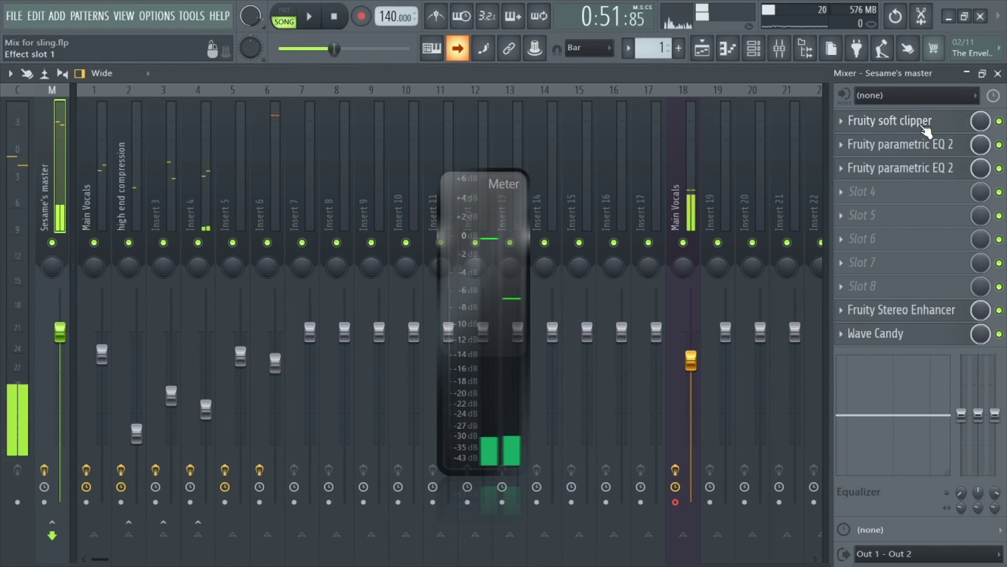
- Raise the master's first parametric EQ 2 high-pass cutoff from 24 Hz to 29 Hz
left_click(908, 146)
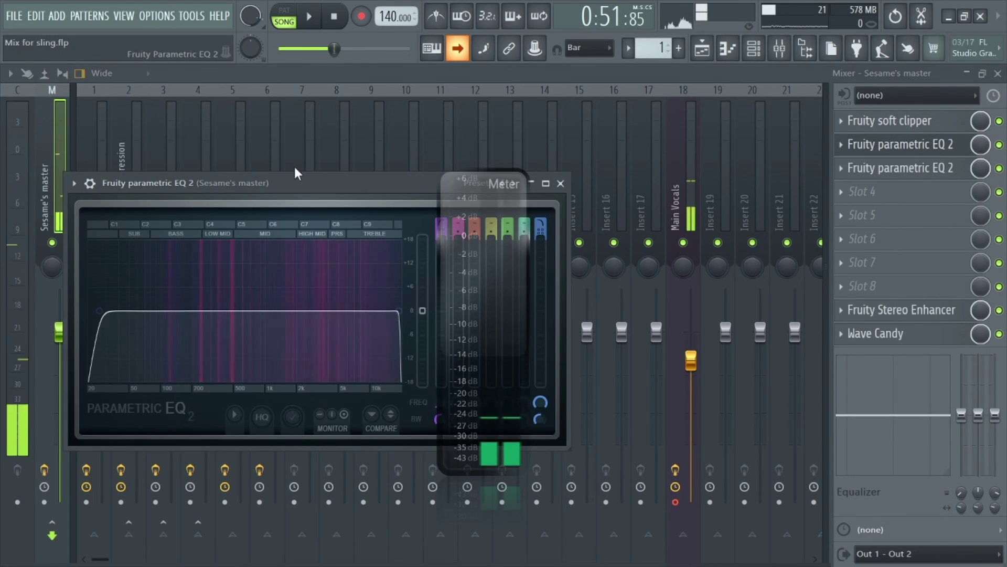
mouse_move(229, 188)
left_mouse_down()
mouse_move(229, 146)
mouse_move(191, 125)
left_mouse_up()
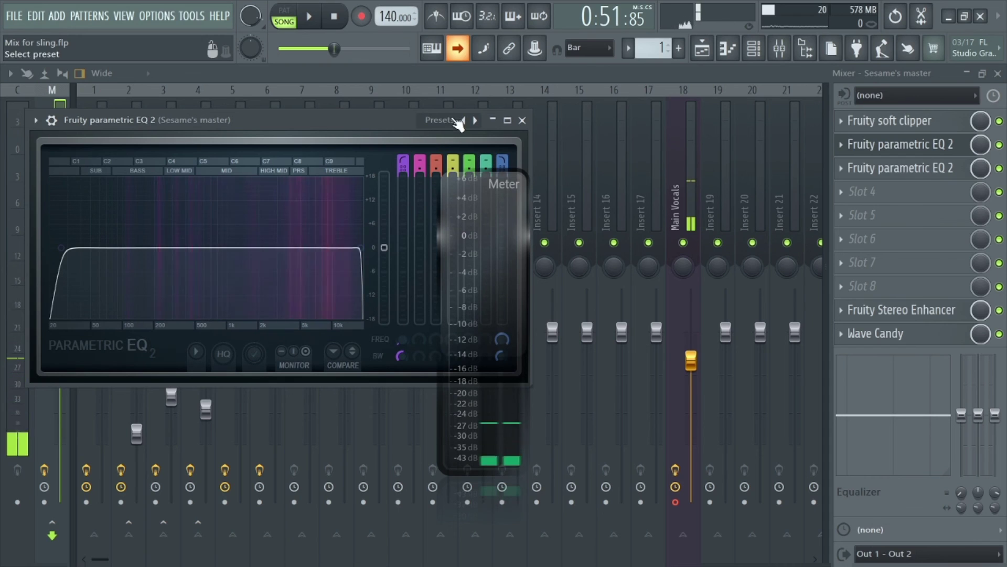
left_click_drag(63, 249, 67, 254)
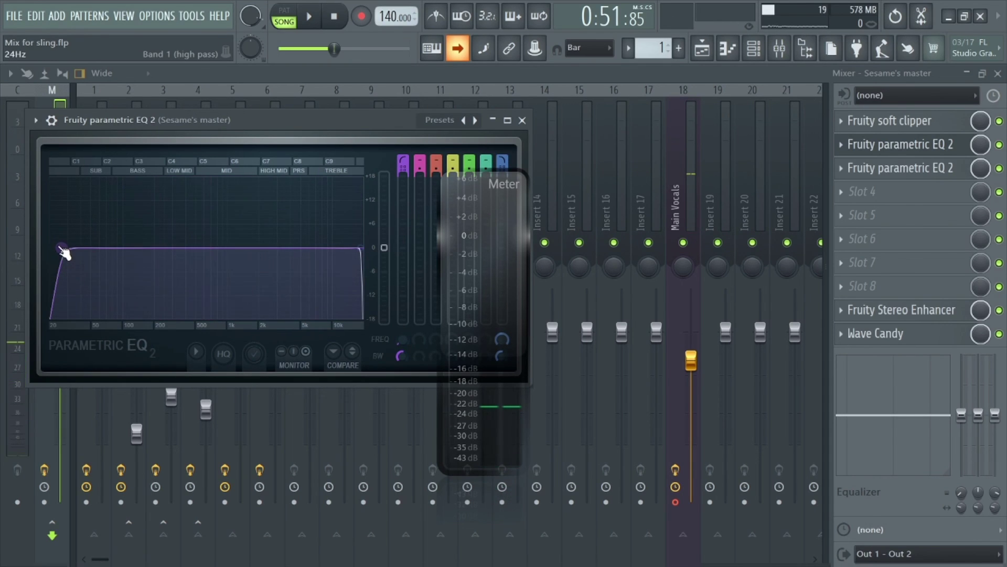
left_click(522, 120)
- Review the second master EQ's gentle boosts near 68 Hz and 3.7 kHz, then close it
left_click(902, 156)
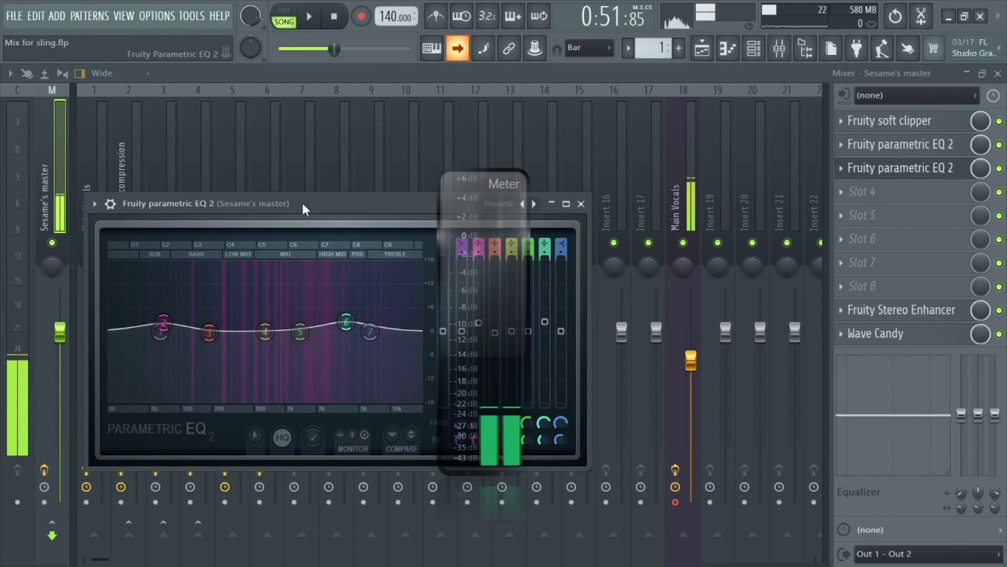
left_click_drag(315, 198, 337, 82)
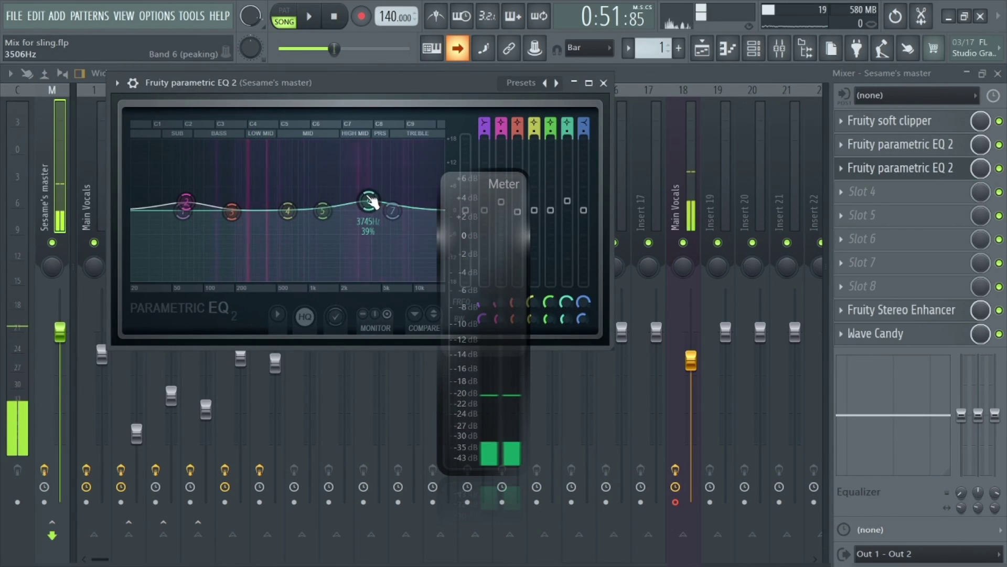
left_click_drag(505, 187, 367, 303)
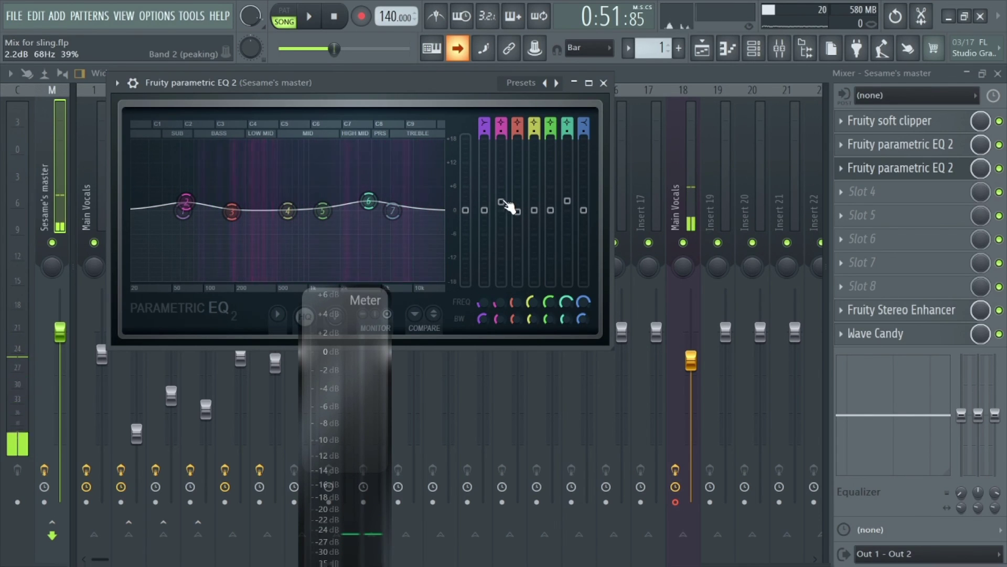
left_click(604, 83)
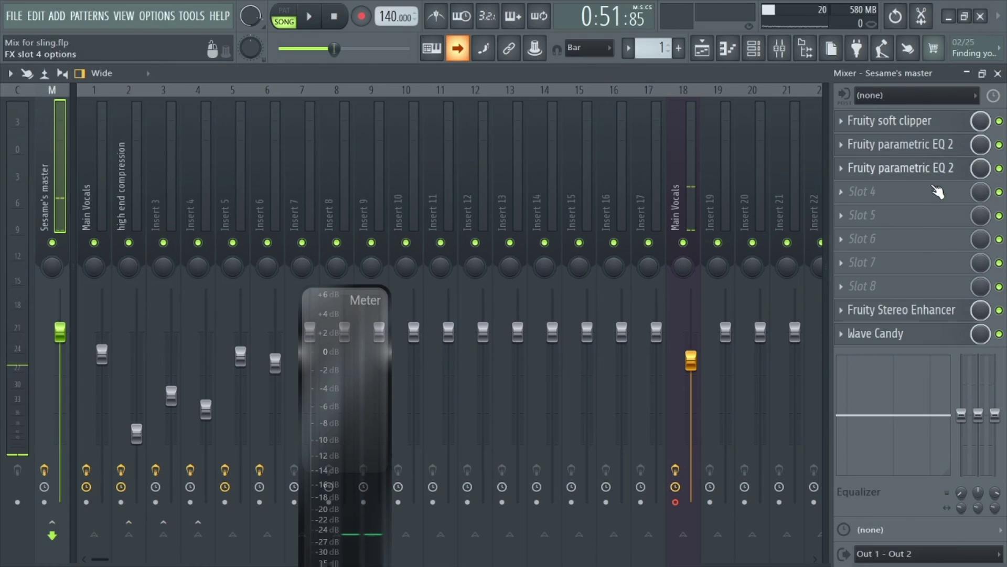
left_click(935, 311)
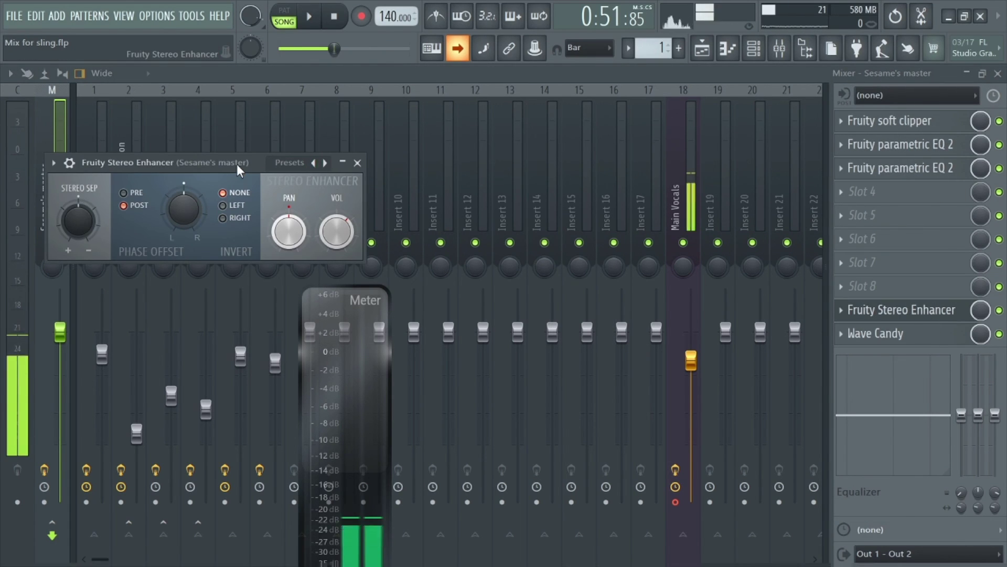
left_click_drag(238, 163, 543, 181)
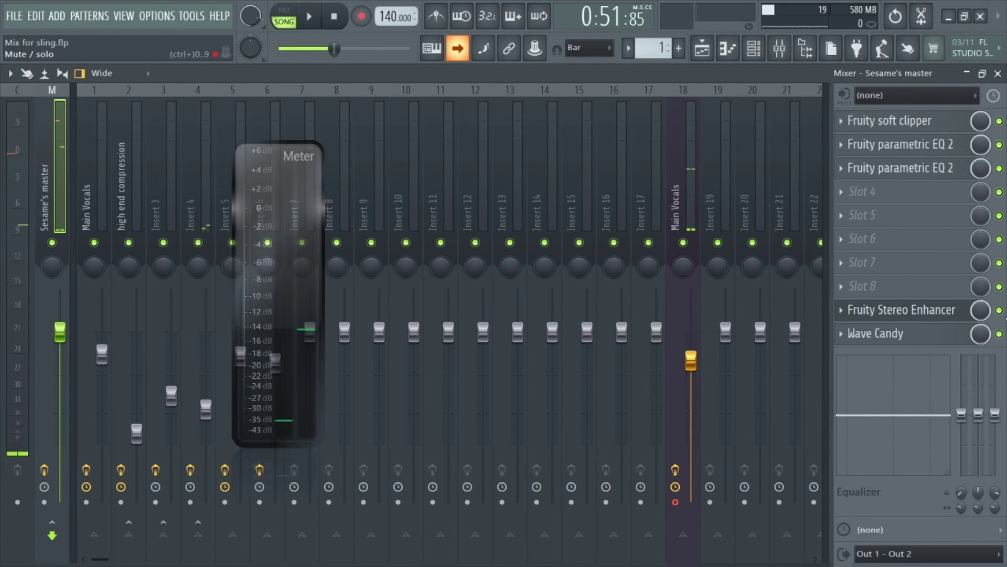
key("space")
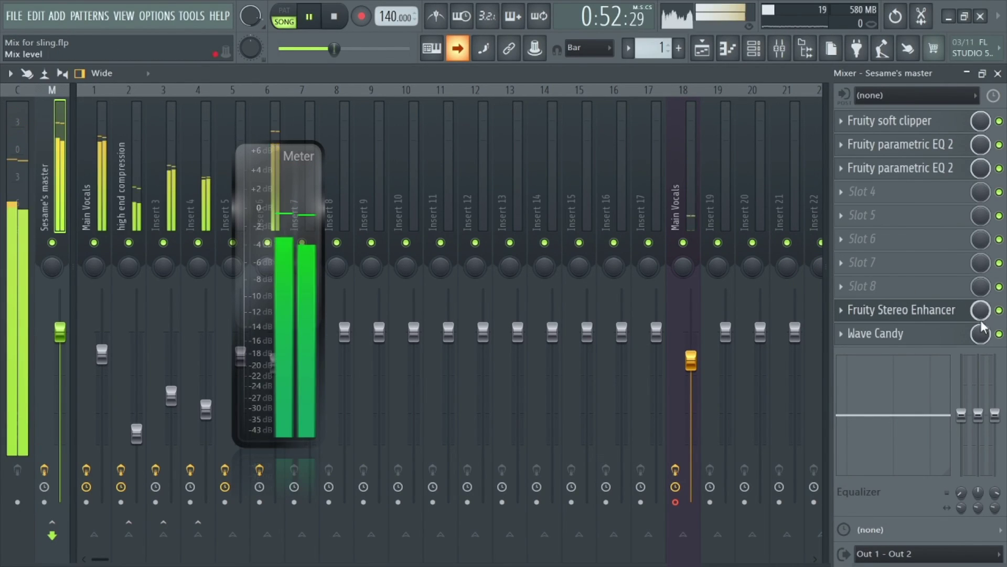
key("space")
left_click(900, 310)
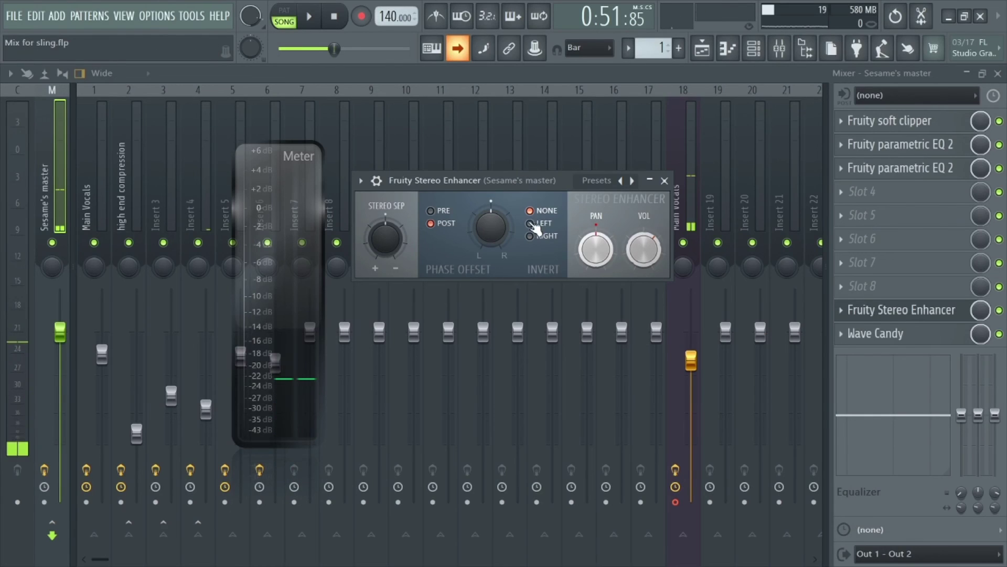
left_click(664, 180)
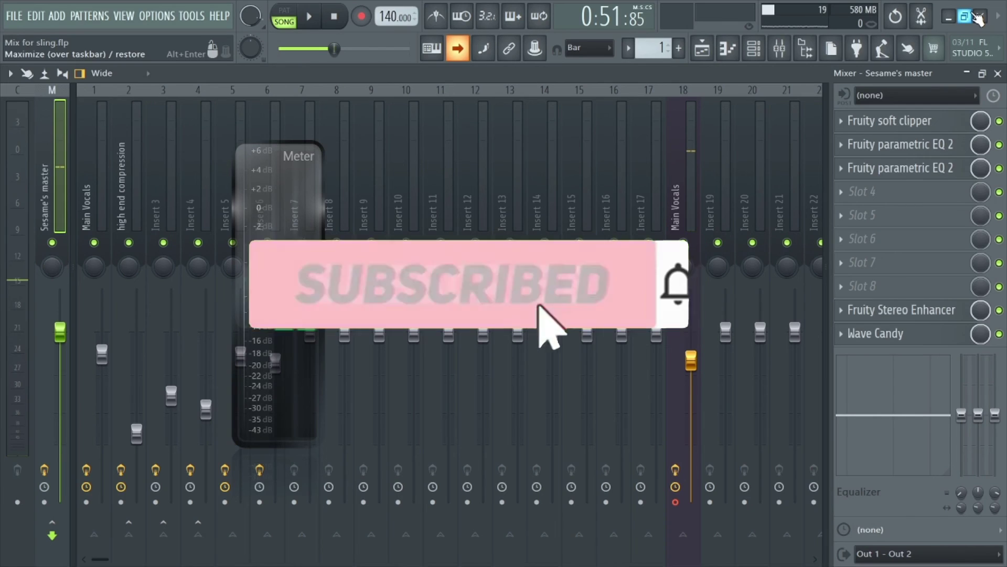